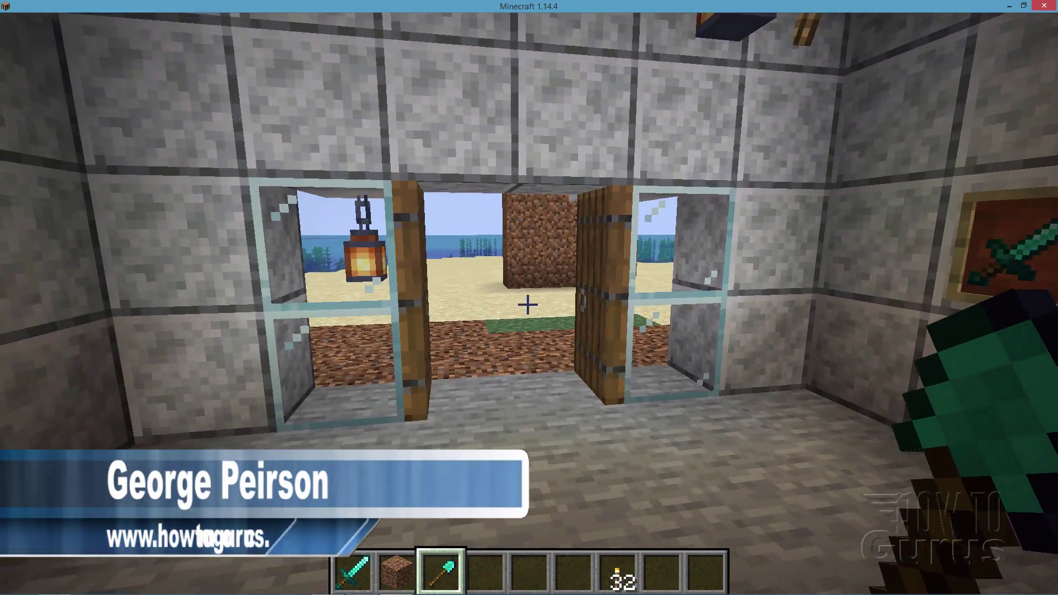
- Walk out of the stone house onto the beach and approach the brown dirt wall
key(w)
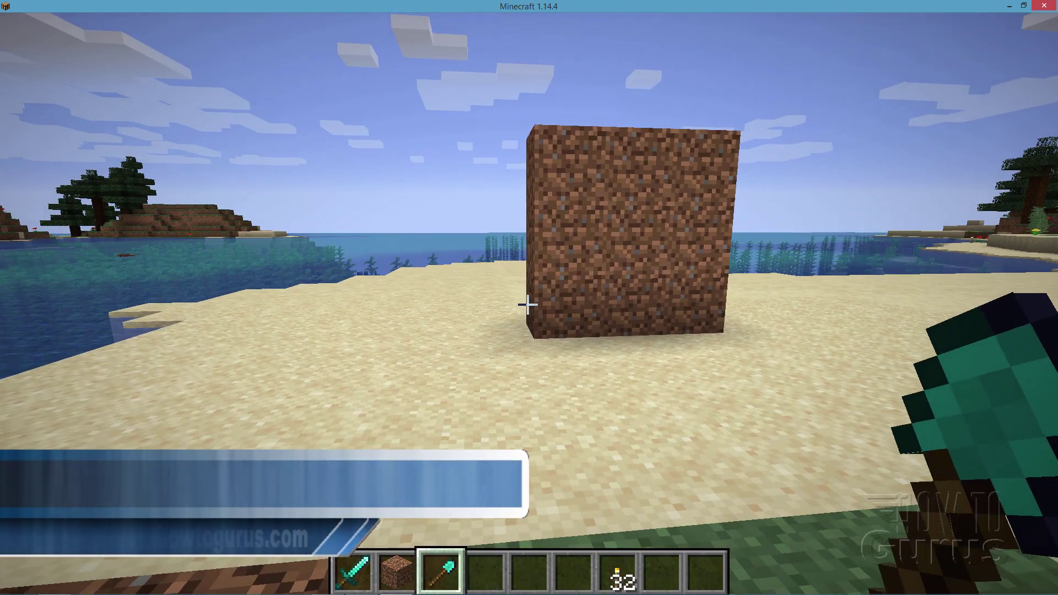
key(w)
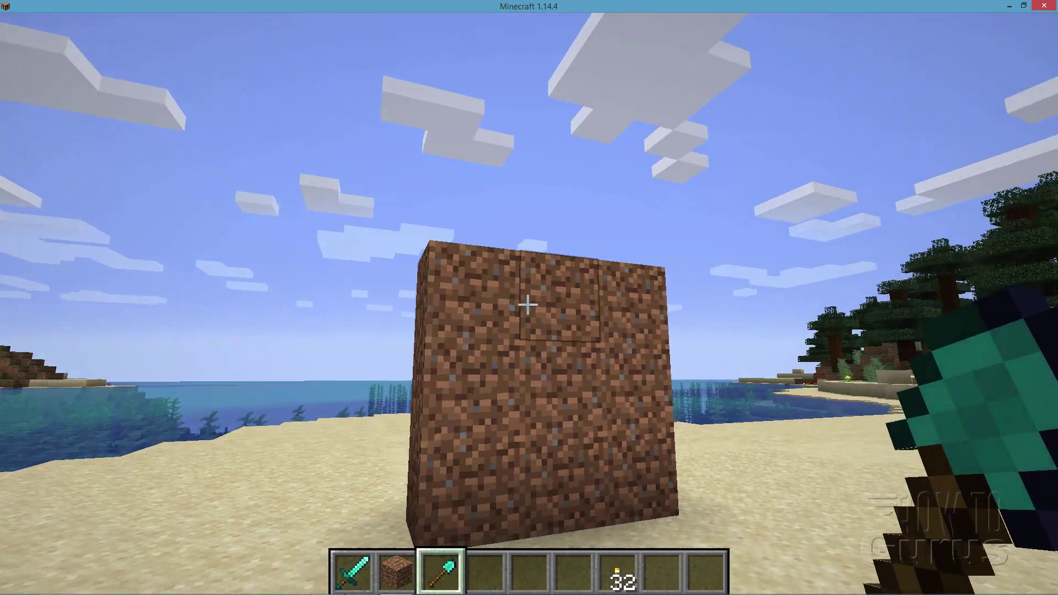
key(s)
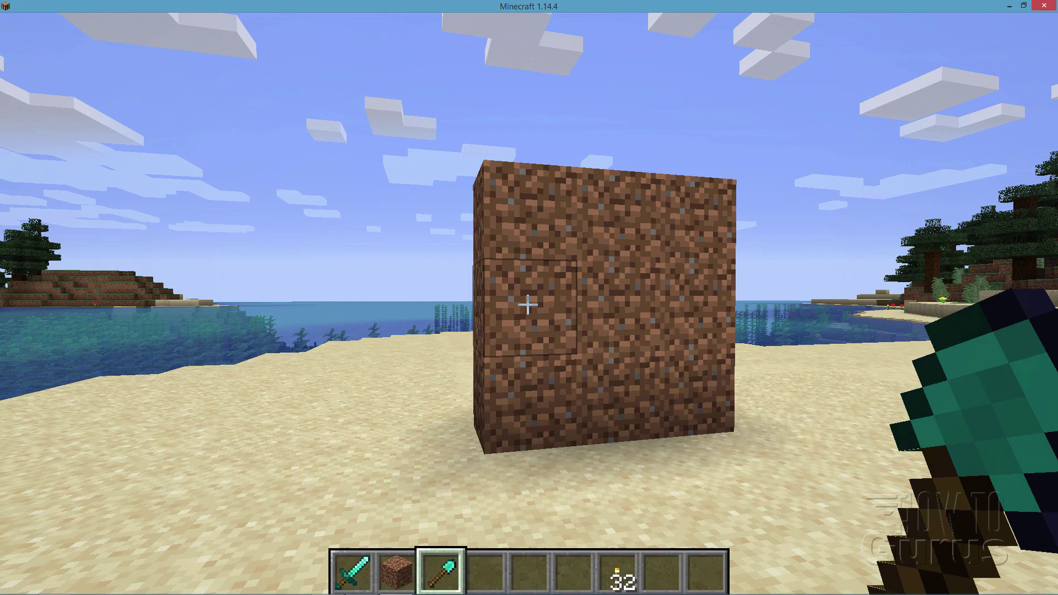
key(w)
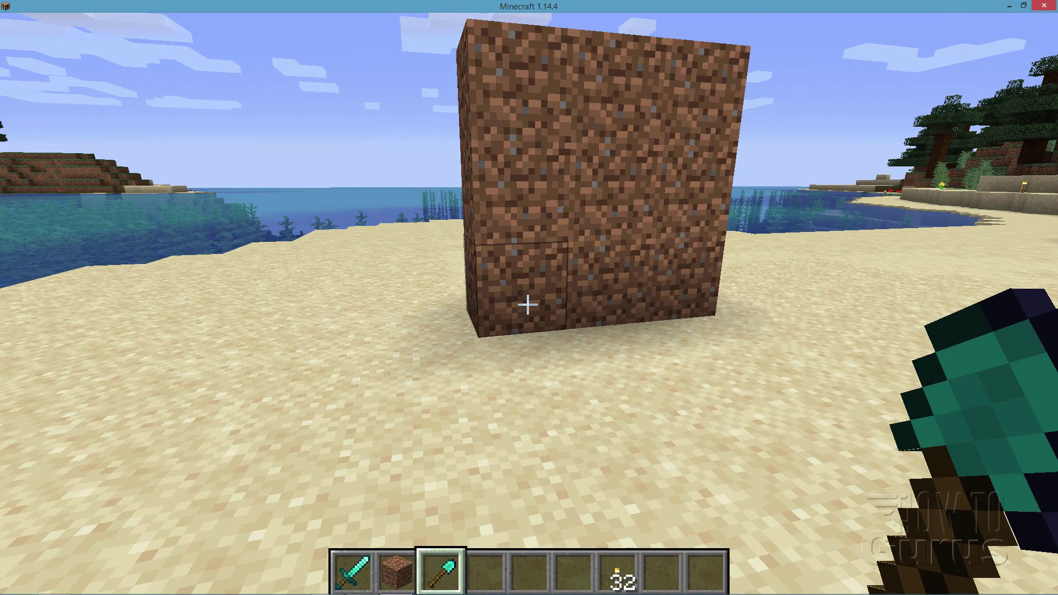
mouse_move(529, 305)
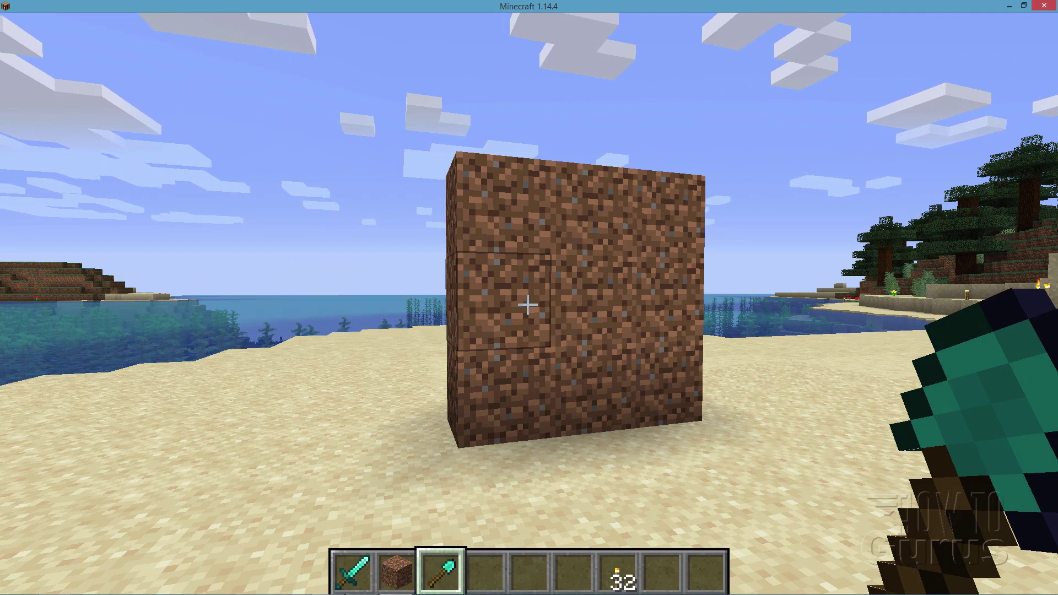
- Pause and minimize Minecraft, then position the File Explorer window on Minecraft Resource Packs
key(Escape)
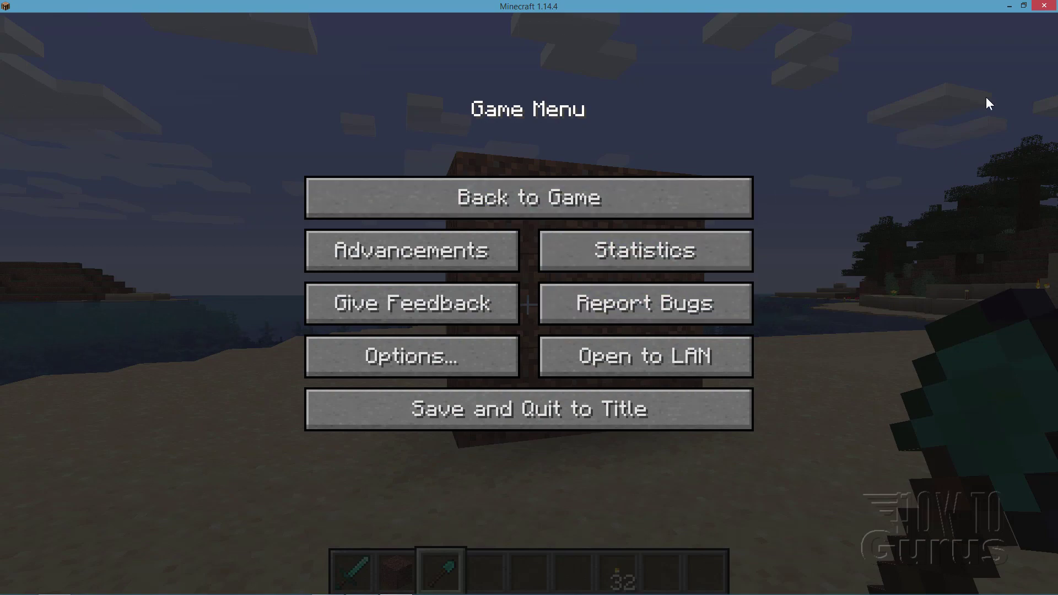
click(1010, 5)
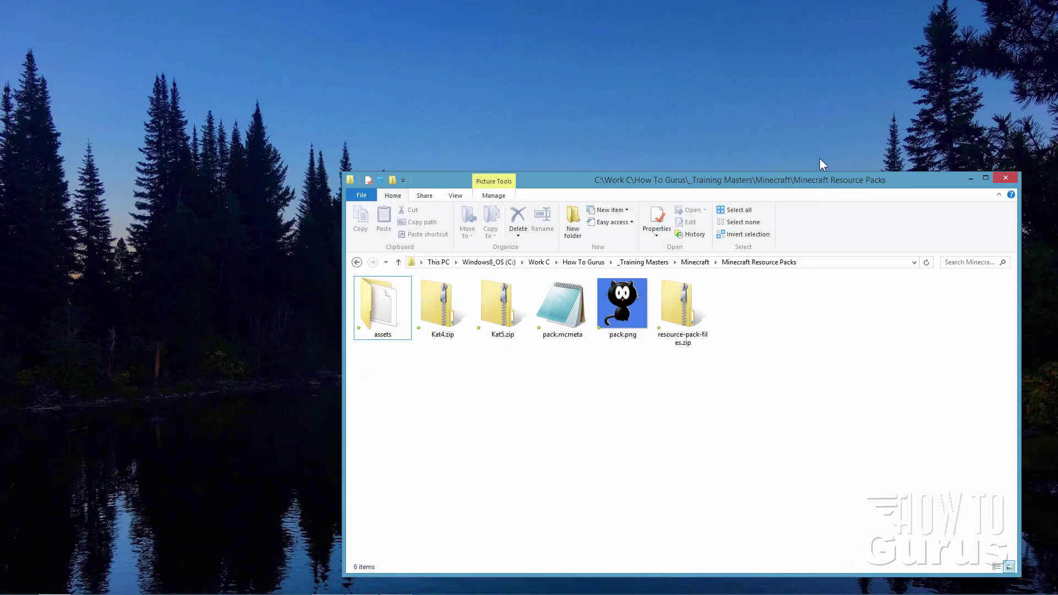
drag(805, 180, 774, 160)
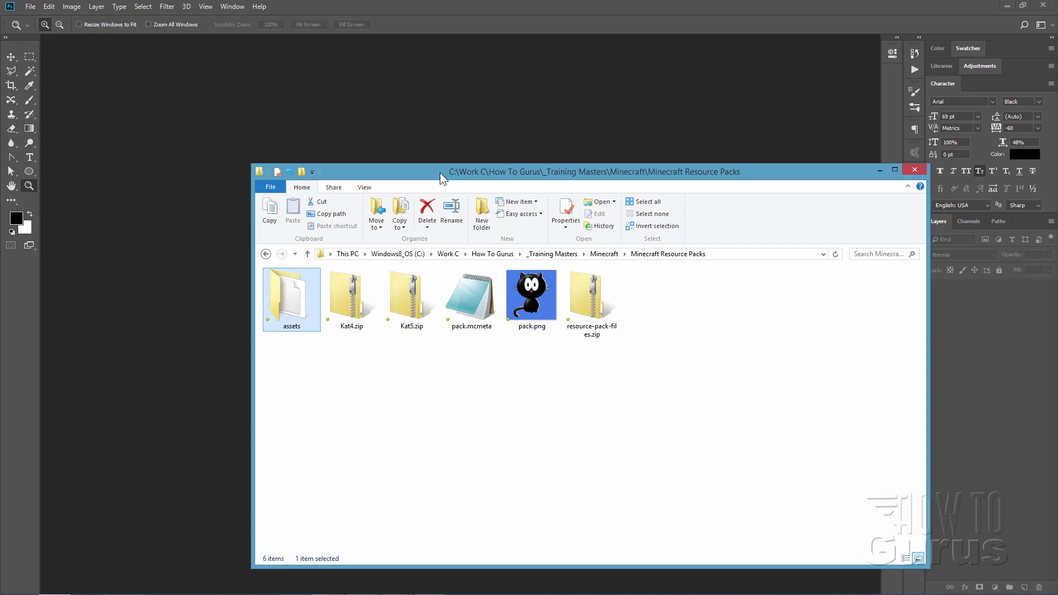
drag(440, 173, 452, 174)
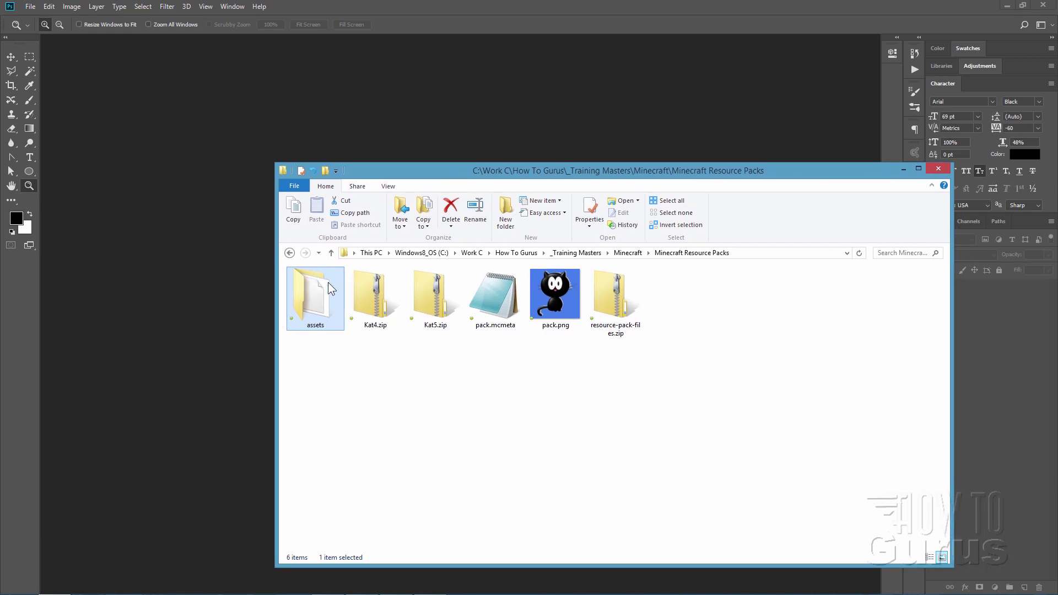
click(328, 358)
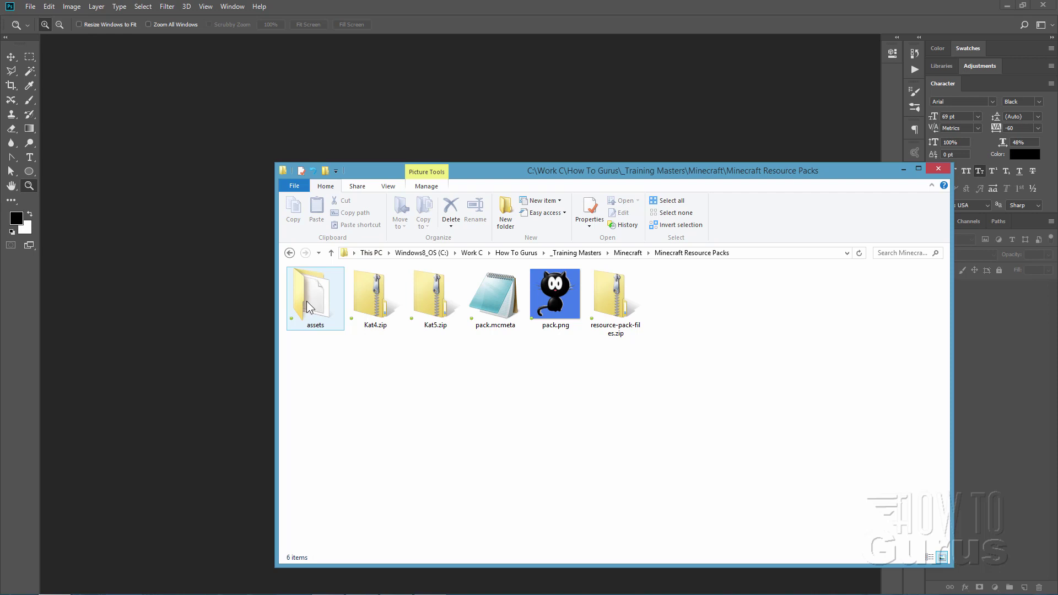
- Navigate into assets\minecraft\textures\block in File Explorer
double_click(309, 296)
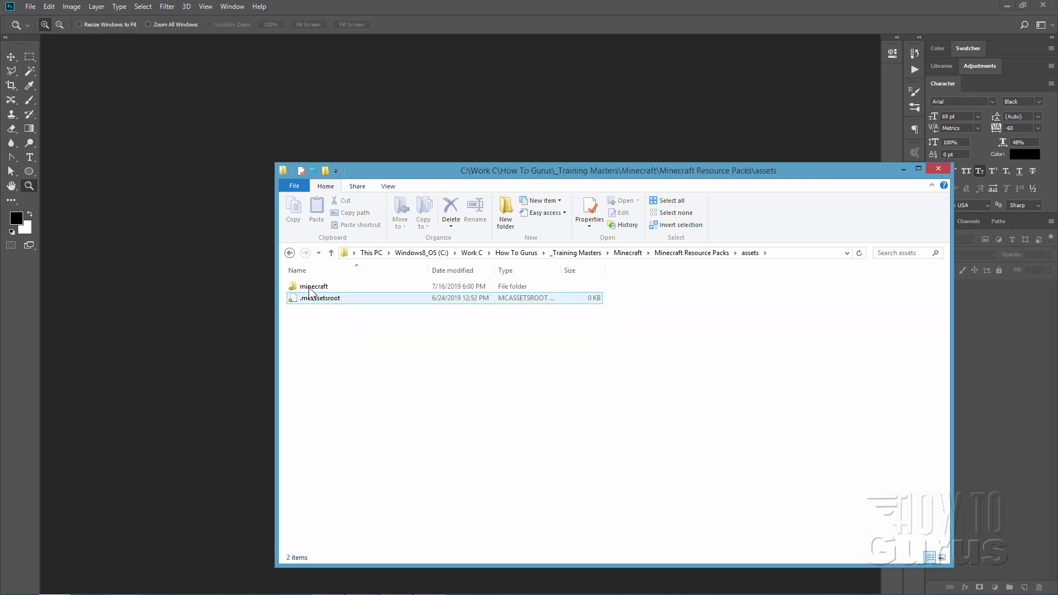
double_click(315, 288)
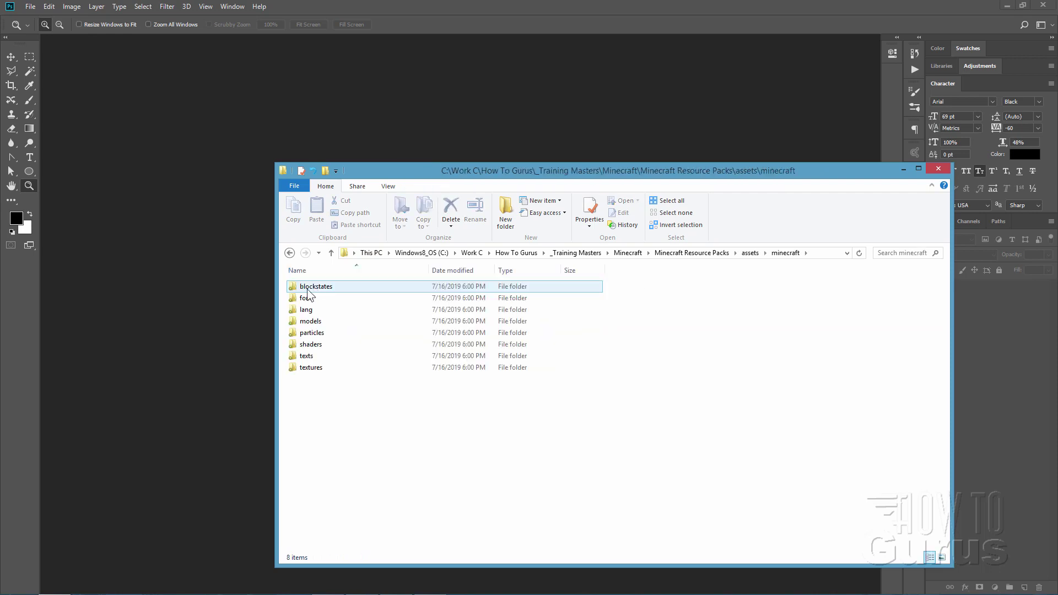
double_click(303, 369)
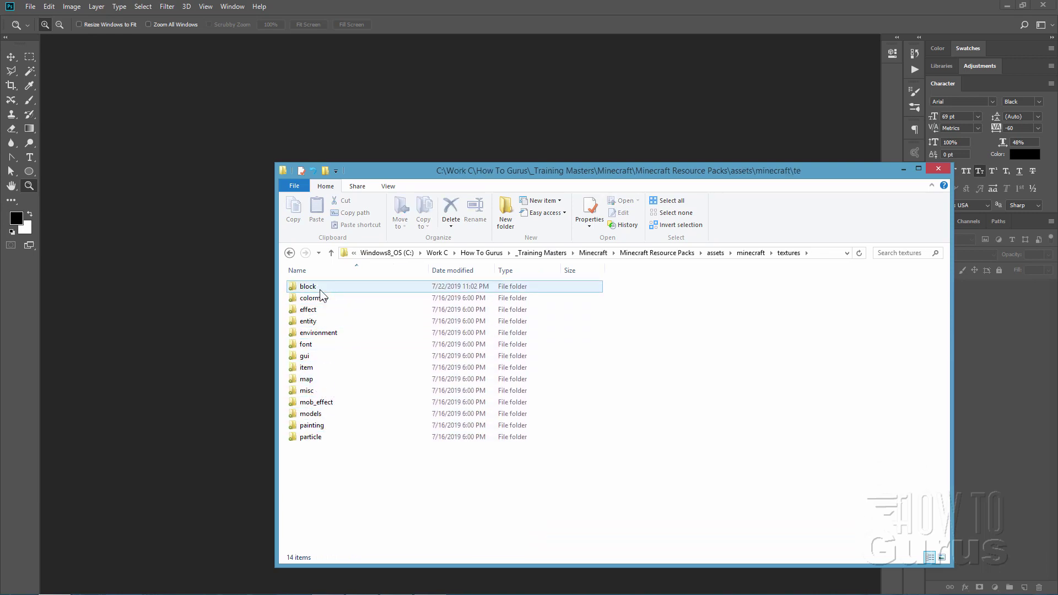
double_click(304, 287)
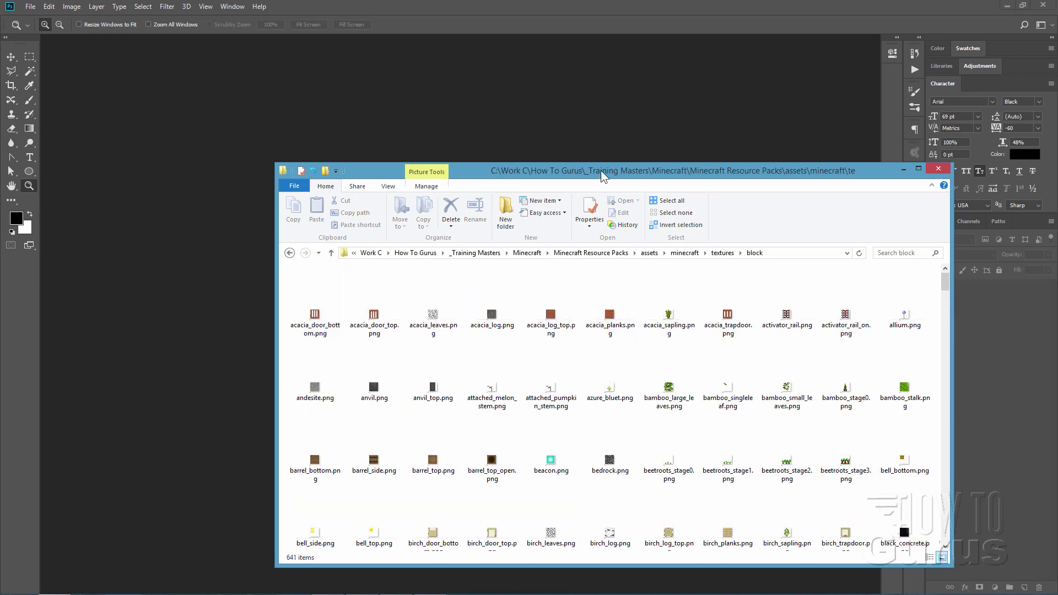
drag(601, 170, 558, 154)
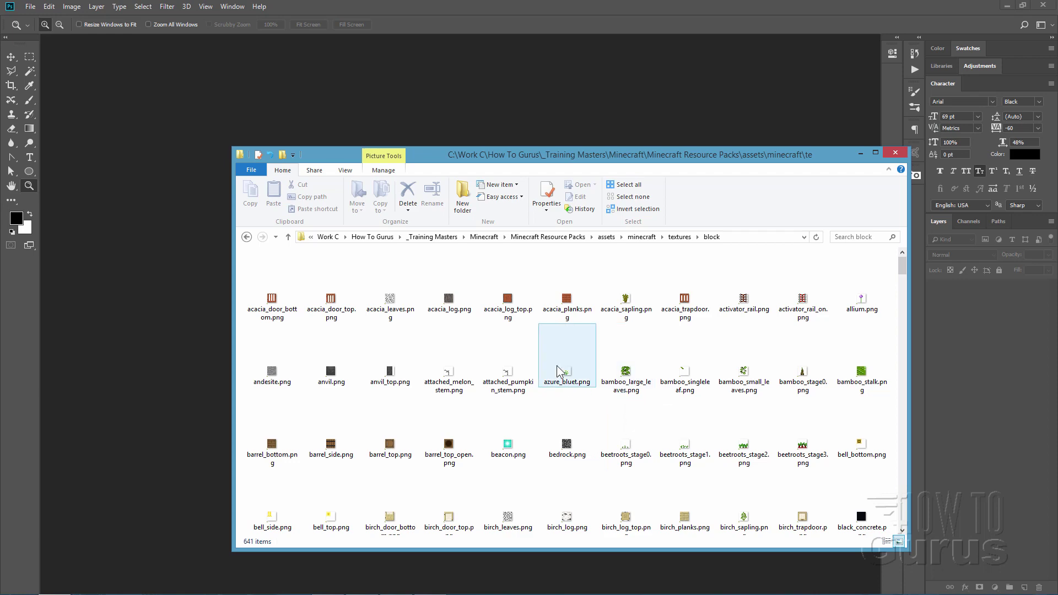
- Scroll down to dirt.png and drag it into Photoshop to open it
scroll(558, 372, down, 1)
scroll(557, 367, down, 4)
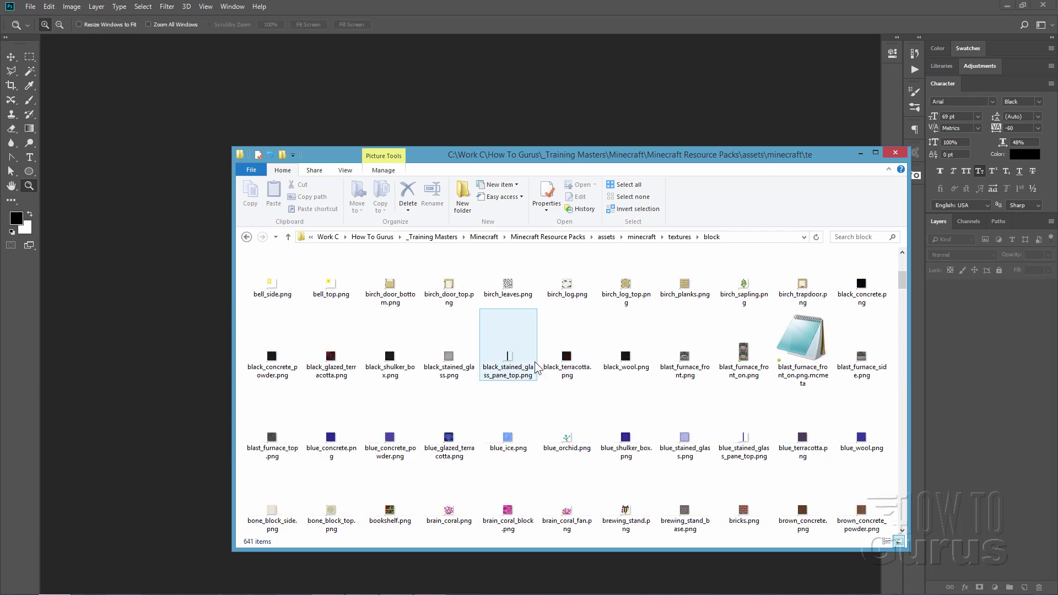
scroll(538, 368, down, 4)
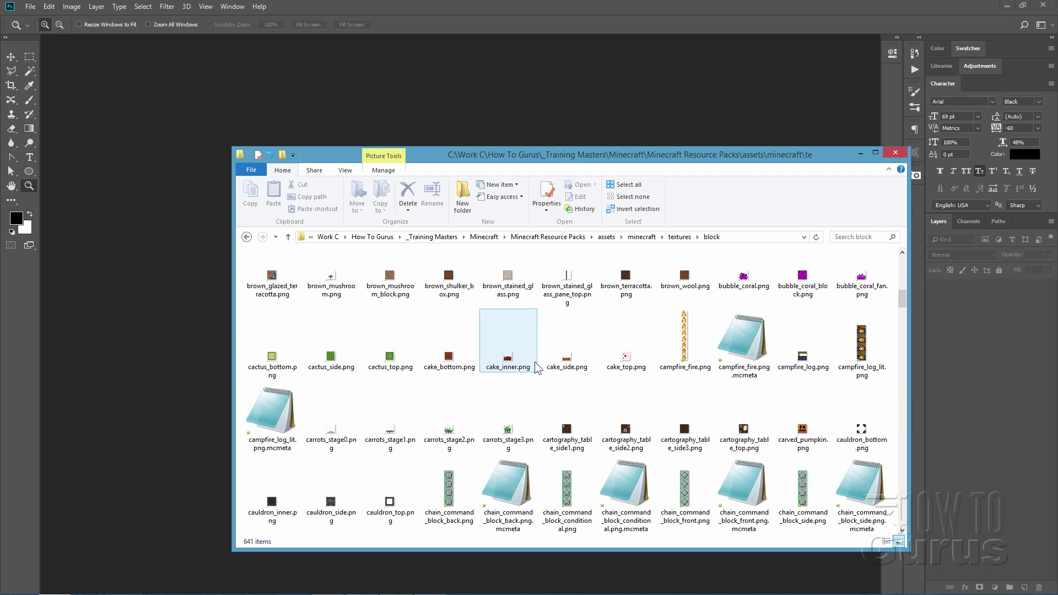
scroll(537, 368, down, 2)
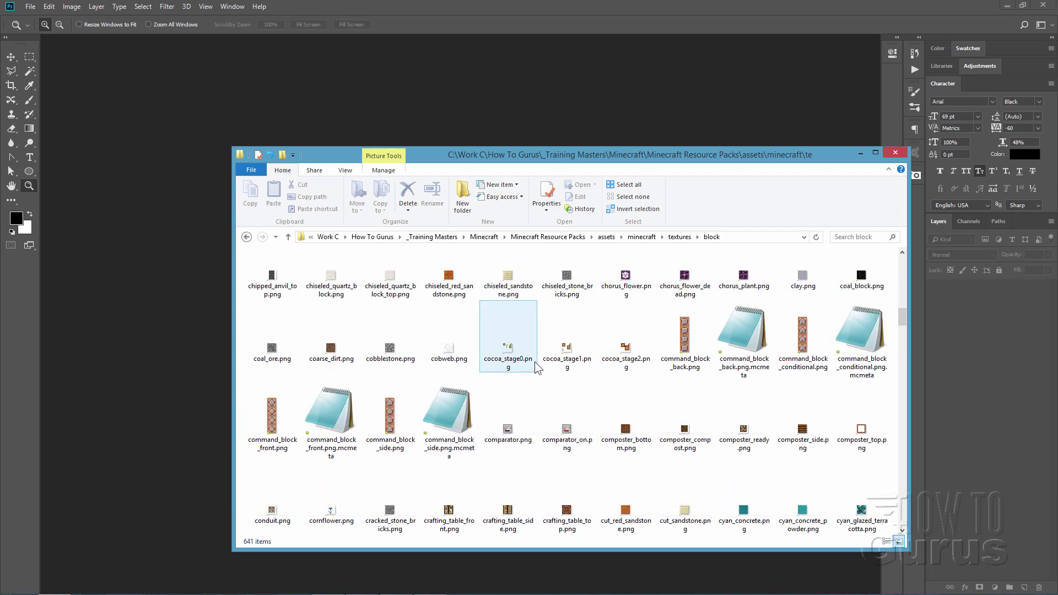
scroll(537, 368, down, 2)
scroll(538, 368, down, 2)
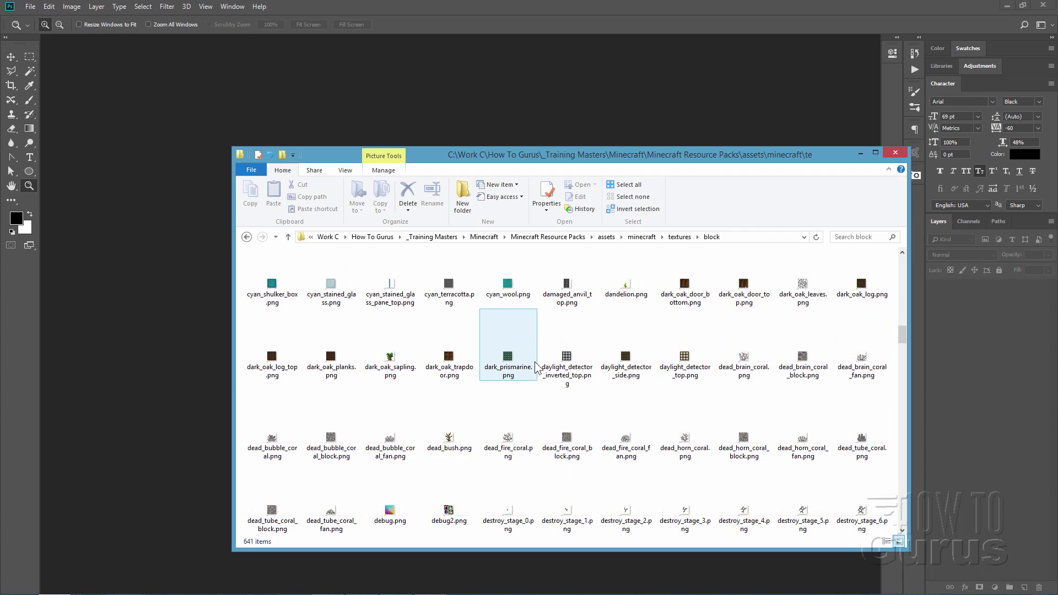
scroll(538, 368, down, 2)
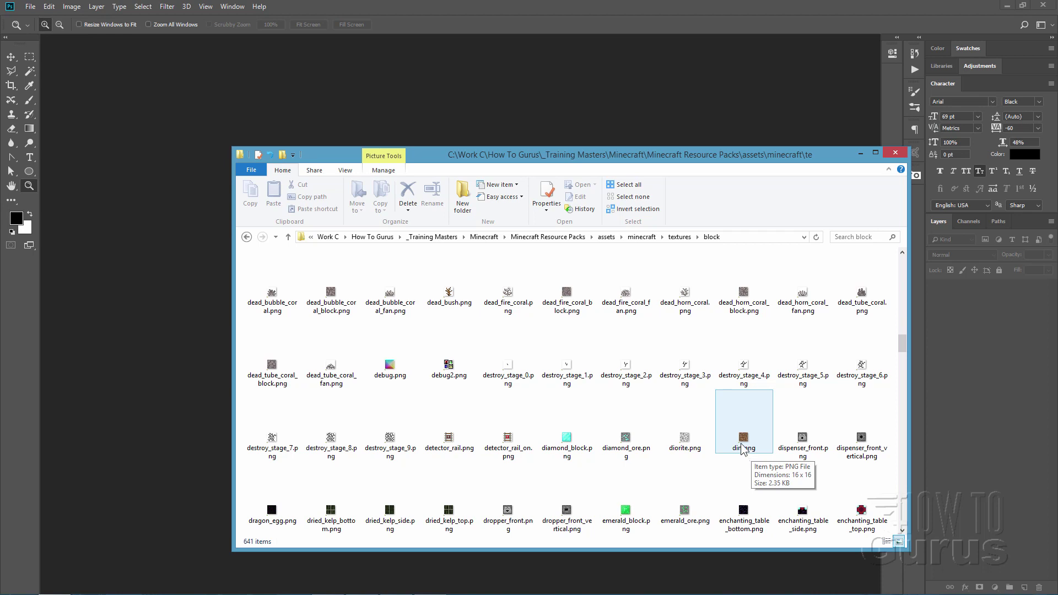
drag(744, 451, 173, 288)
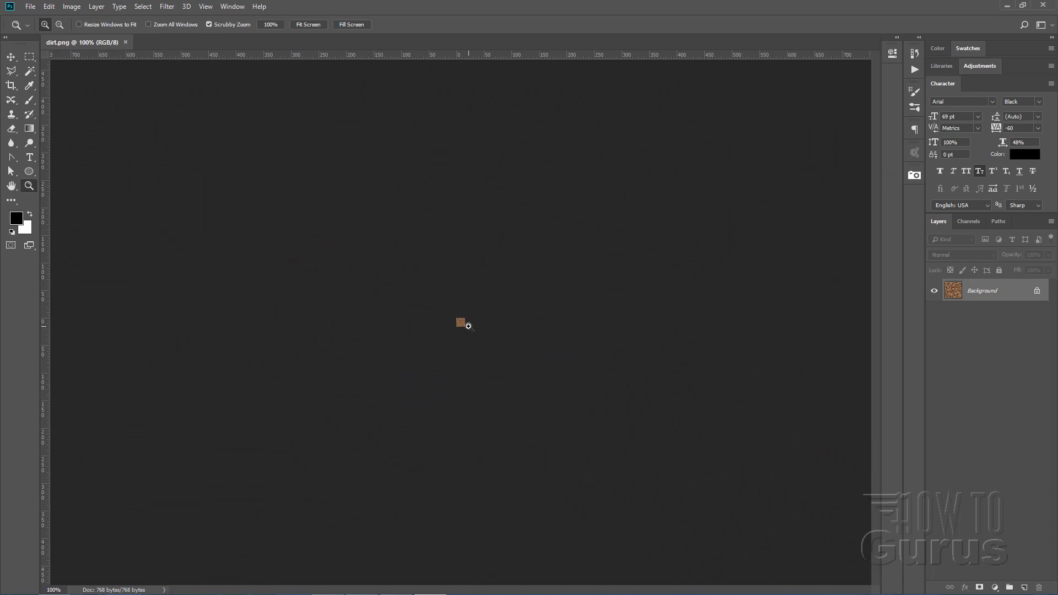
- Zoom dirt.png to 1600% and switch to the Move tool
drag(469, 328, 469, 329)
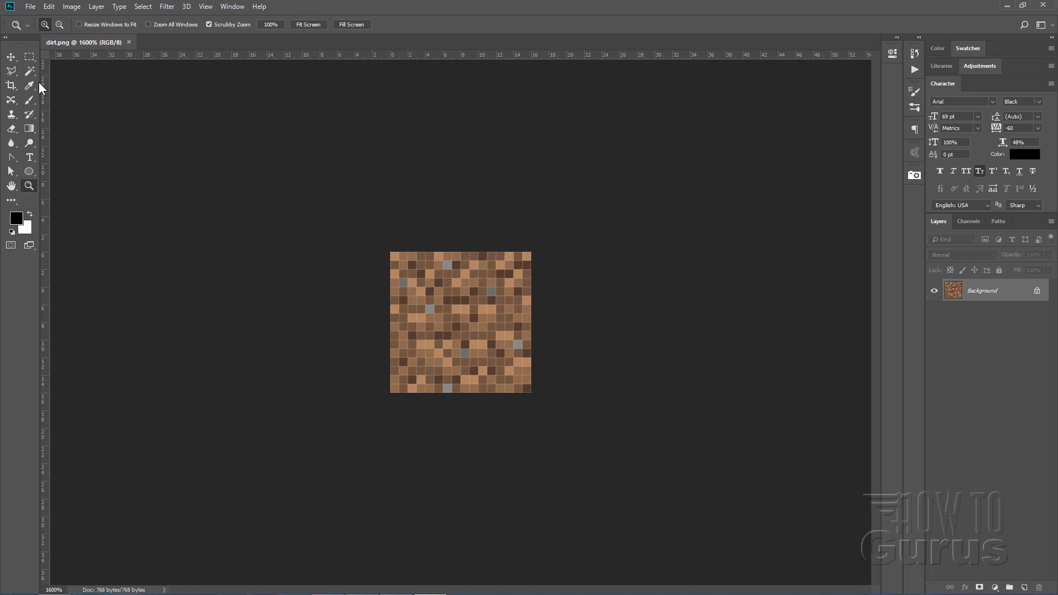
click(11, 57)
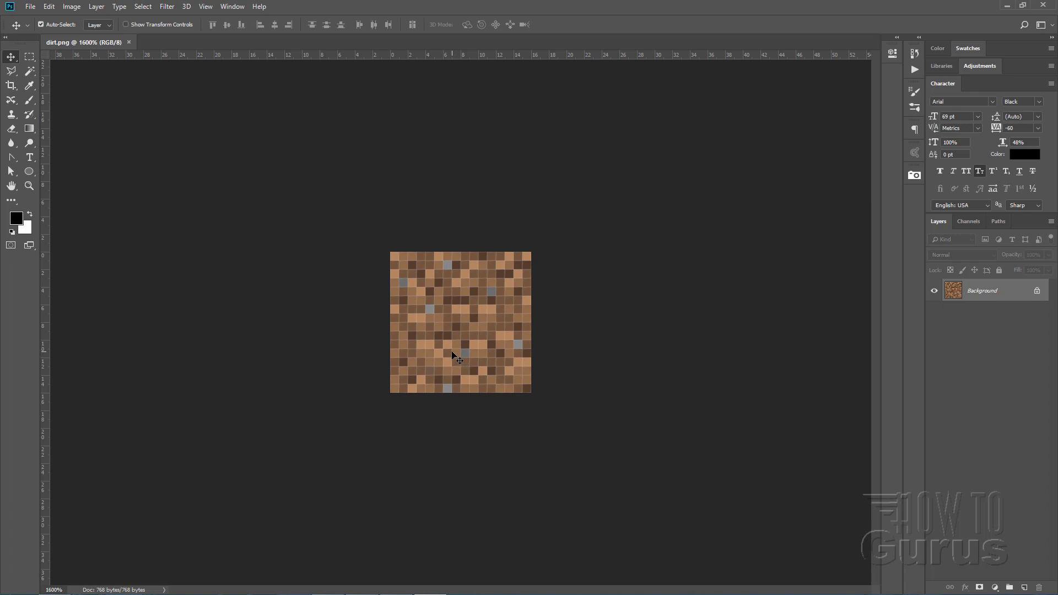
- Apply Image > Adjustments > Hue/Saturation with Hue +57 and Lightness -16 to dirt.png
click(72, 8)
mouse_move(88, 36)
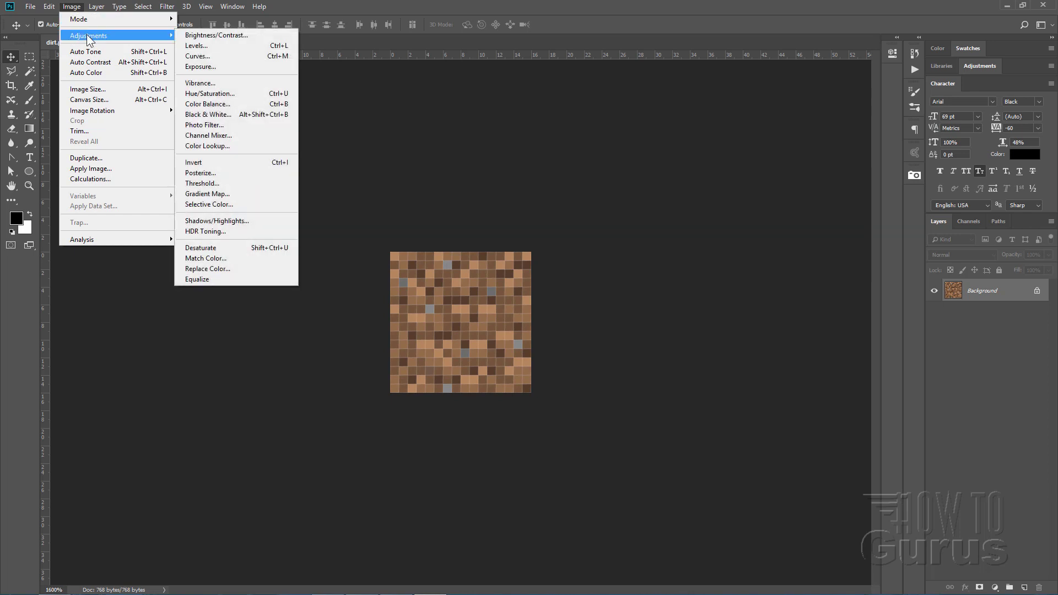
click(210, 94)
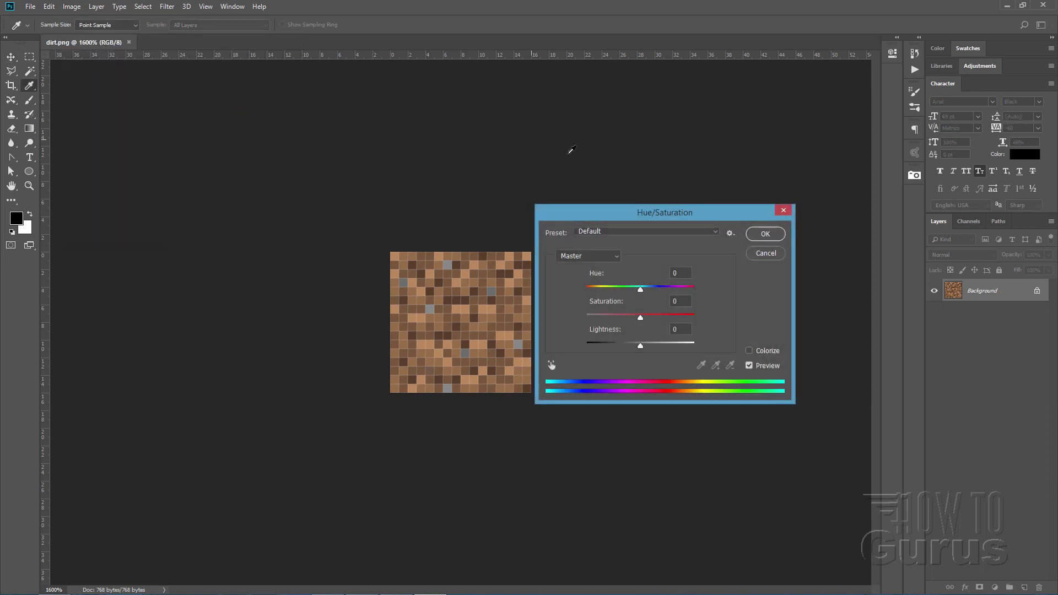
drag(620, 216, 642, 228)
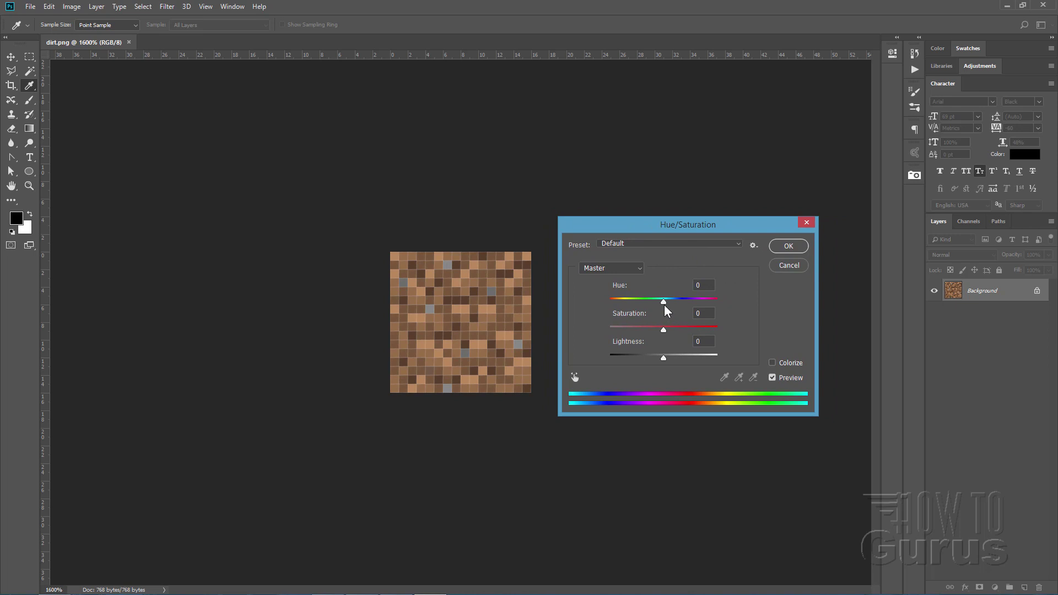
drag(663, 301, 689, 305)
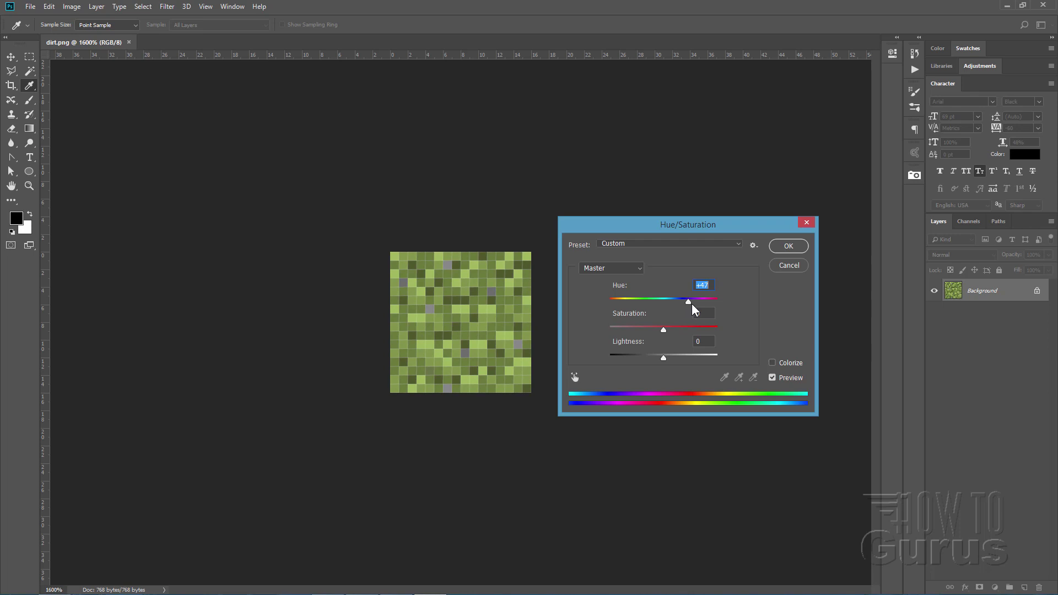
click(664, 357)
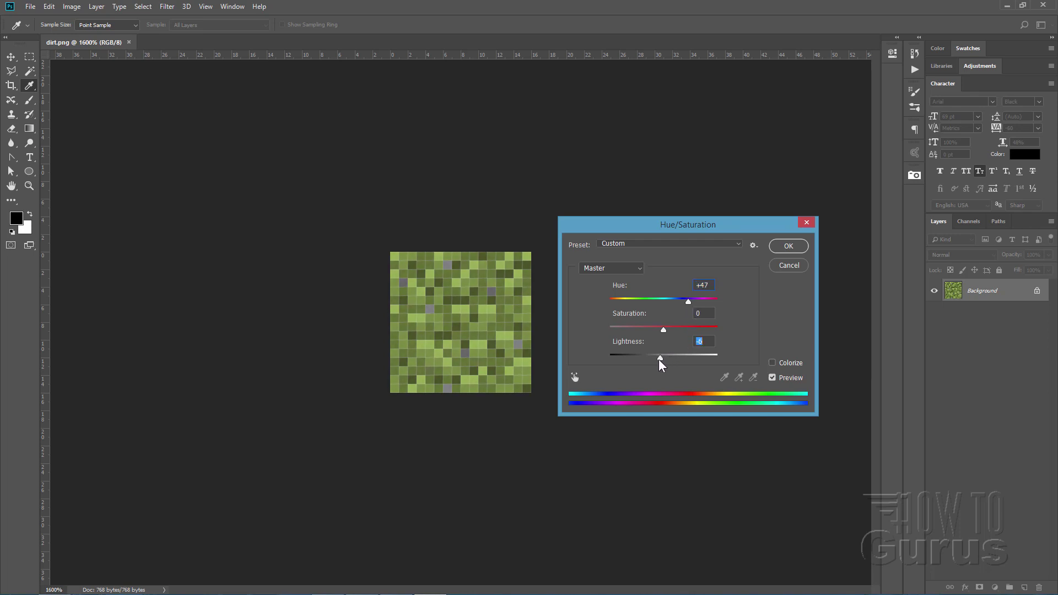
drag(660, 361, 658, 359)
drag(691, 304, 692, 302)
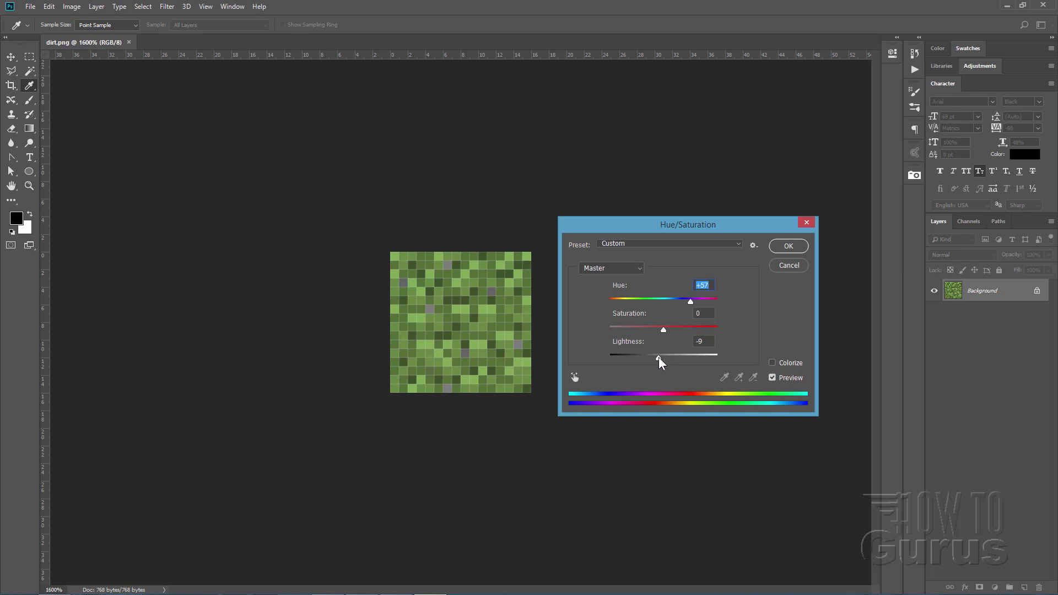
drag(660, 358, 655, 359)
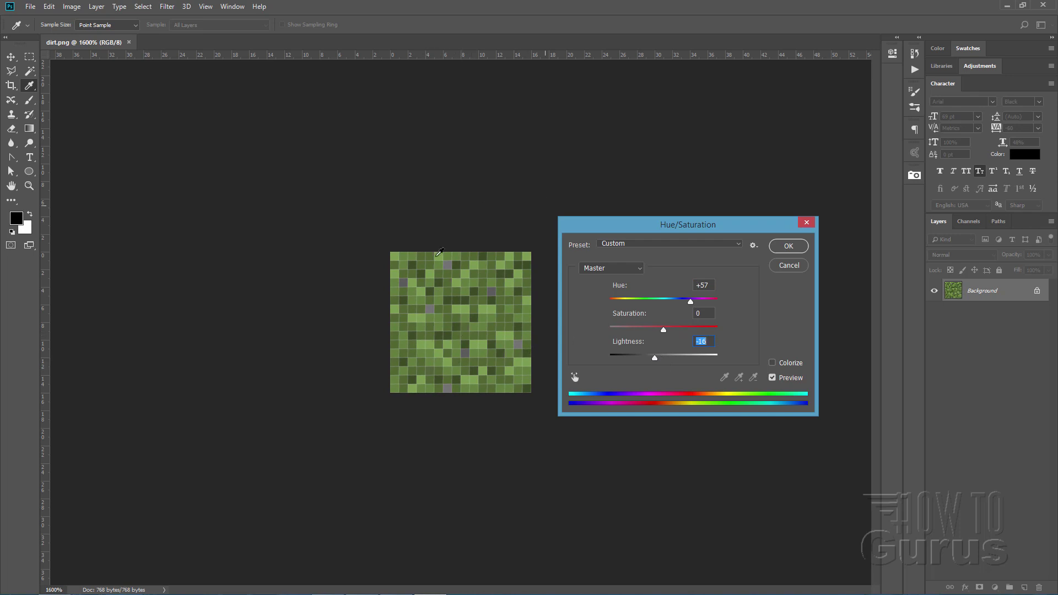
drag(746, 225, 739, 218)
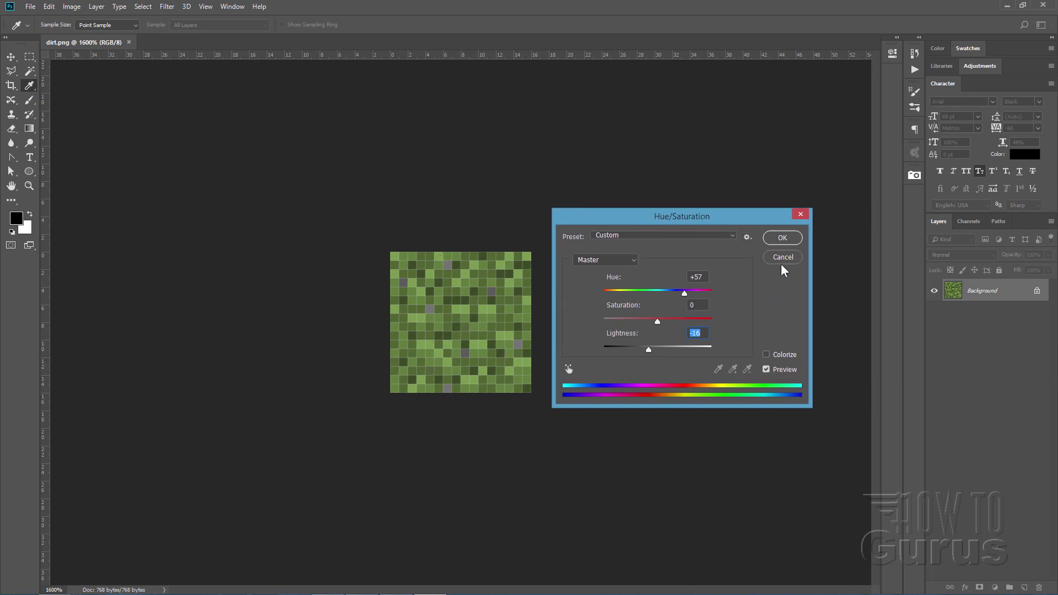
click(783, 238)
key(v)
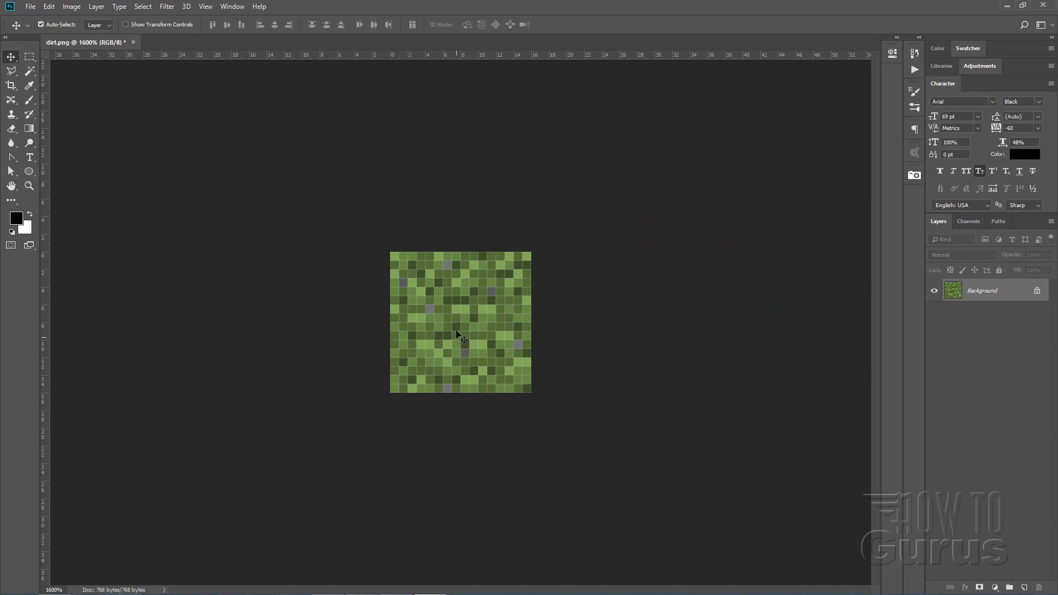
- Save the green dirt.png with File > Save
click(31, 7)
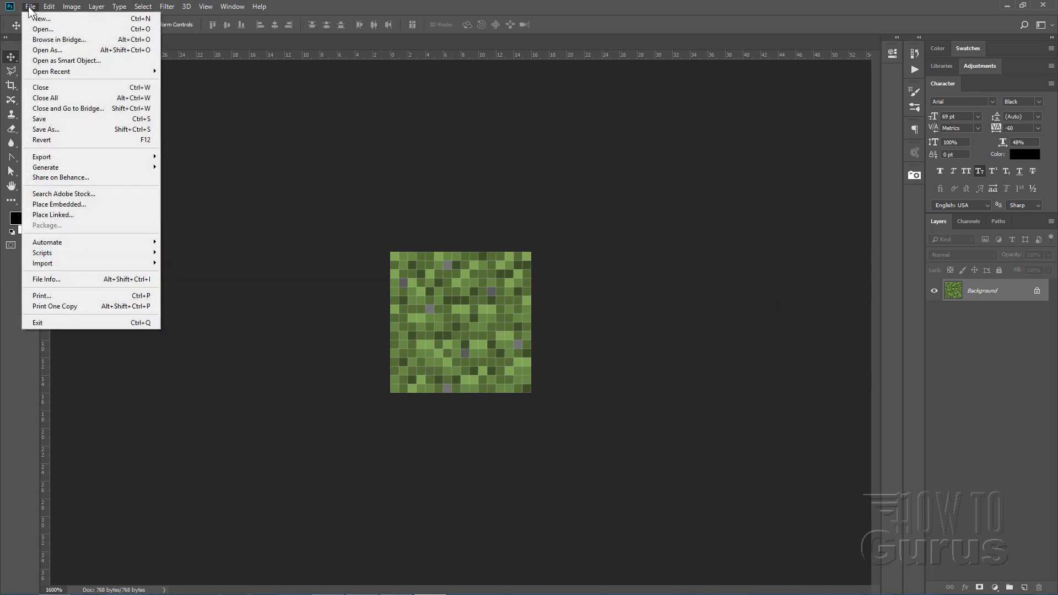
click(65, 118)
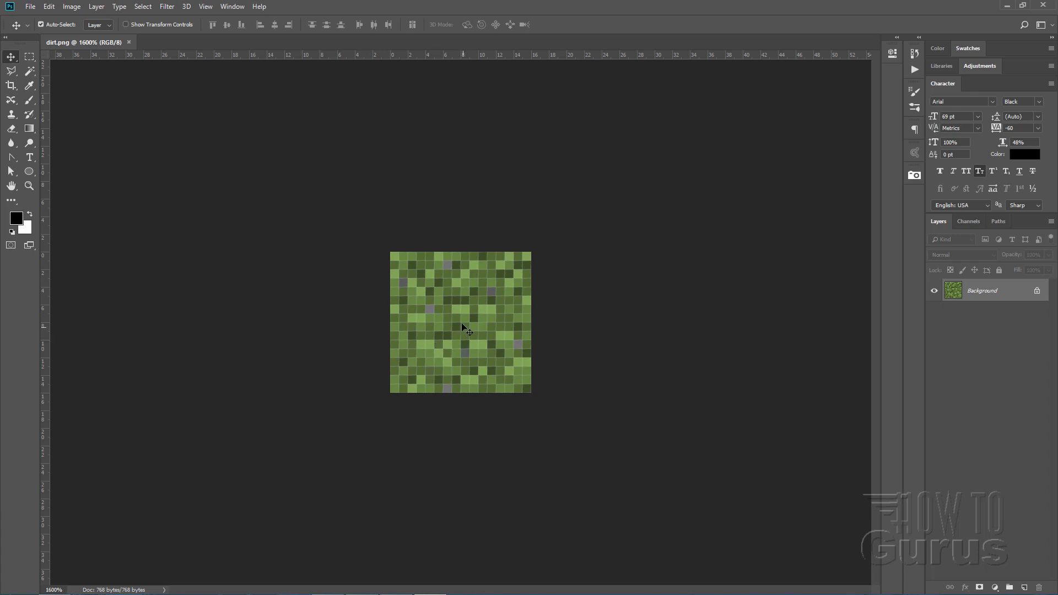
- Close Photoshop and return File Explorer to the Minecraft Resource Packs folder
click(1043, 5)
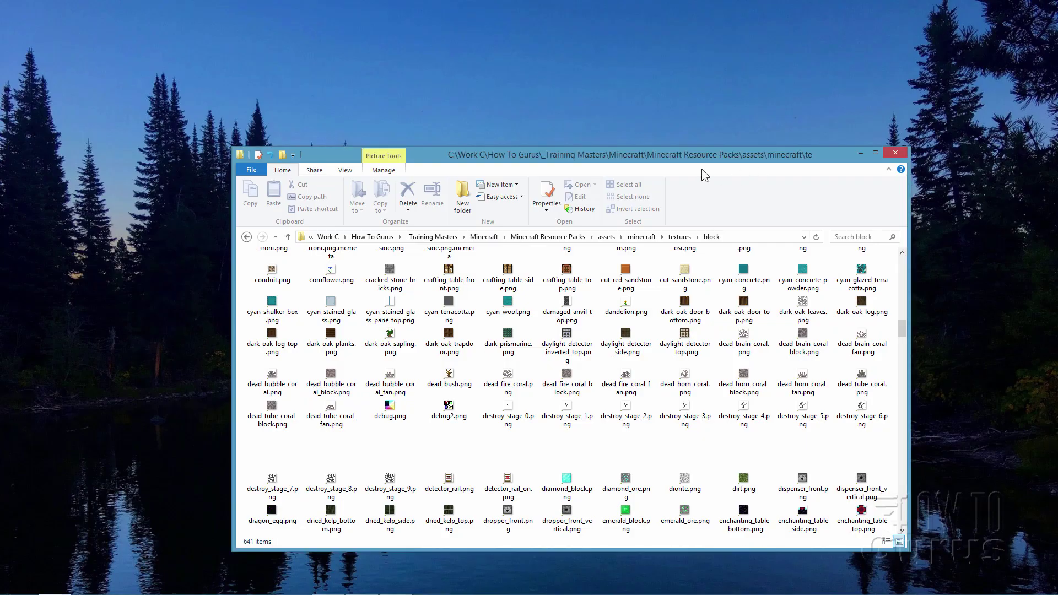
click(607, 237)
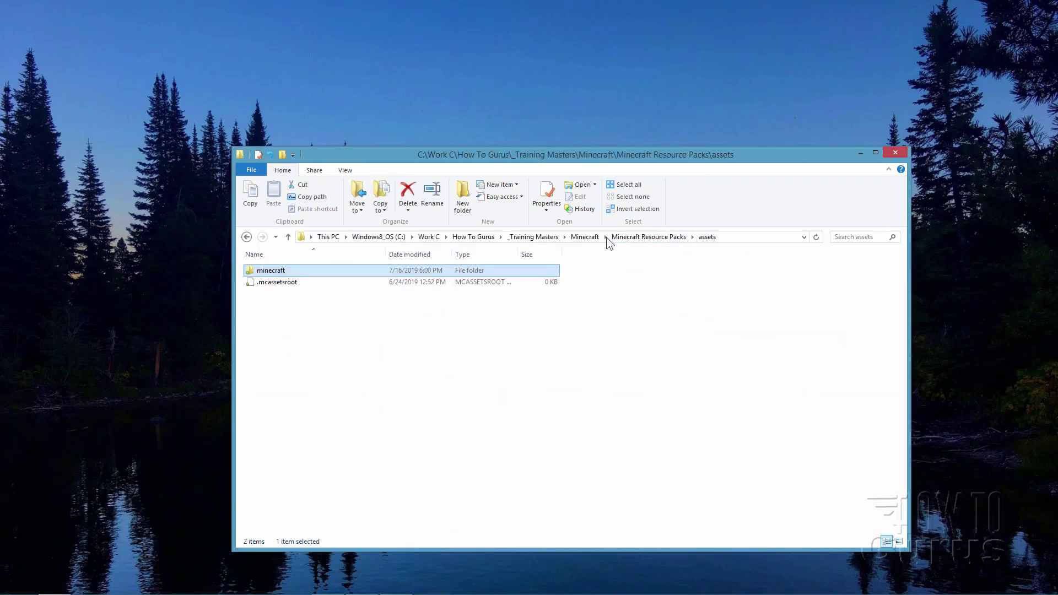
click(620, 237)
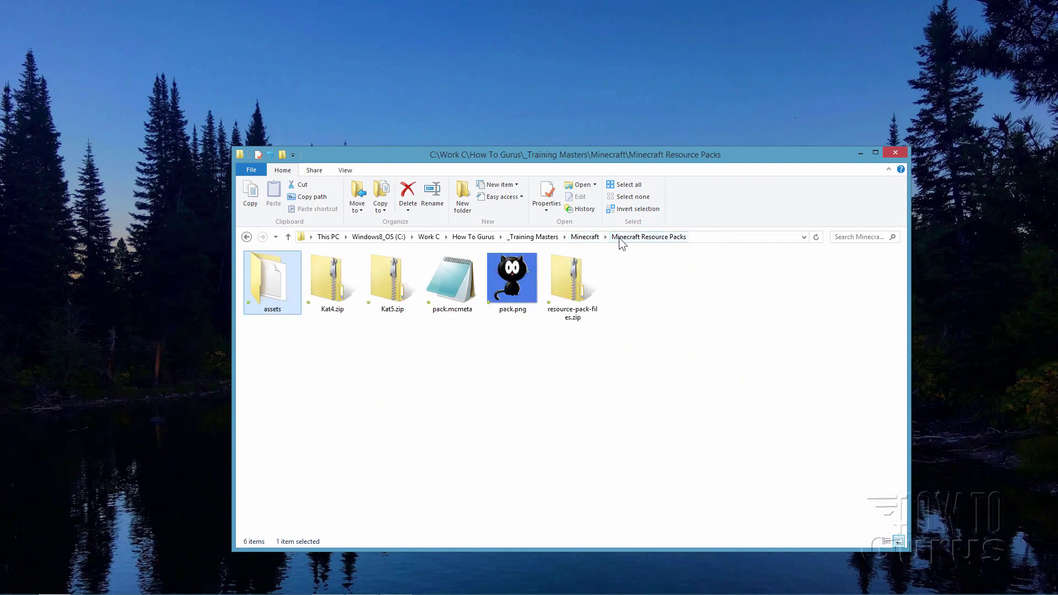
click(290, 368)
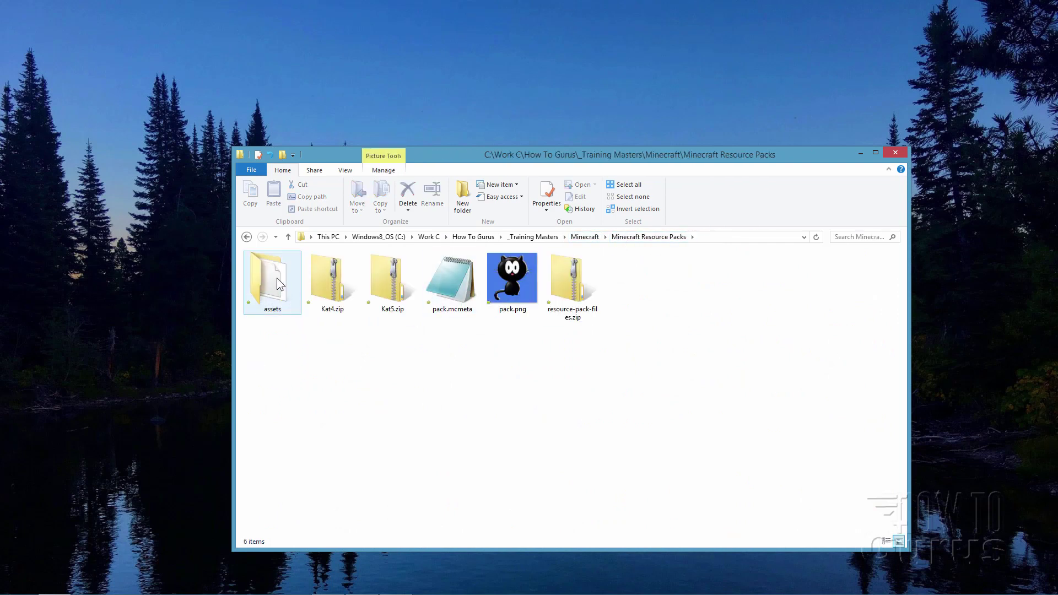
- Select the pack.mcmeta and pack.png files in the Resource Packs folder, then clear the selection
click(444, 298)
click(515, 292)
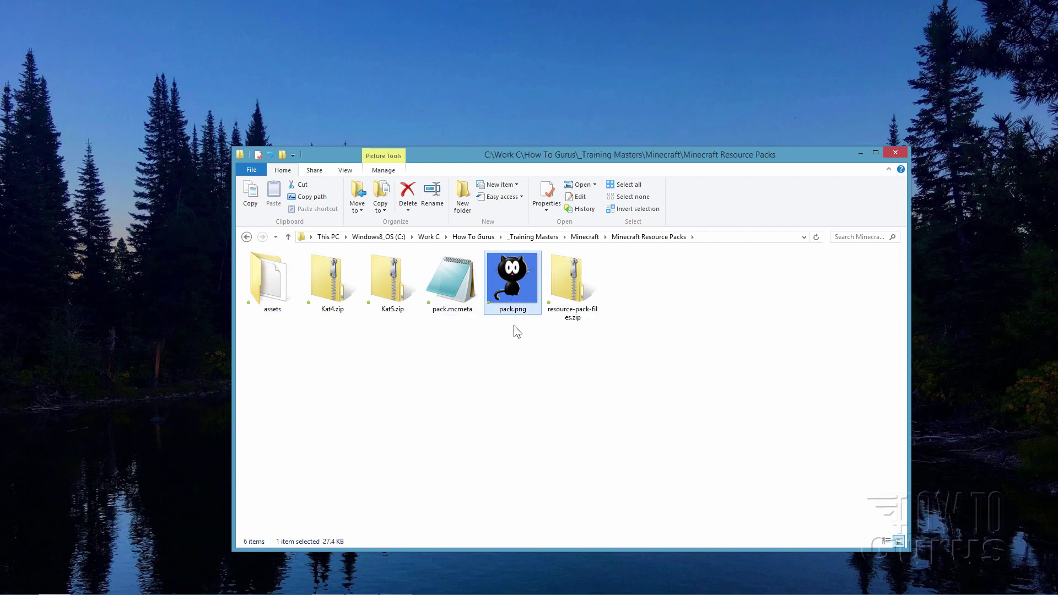
click(463, 290)
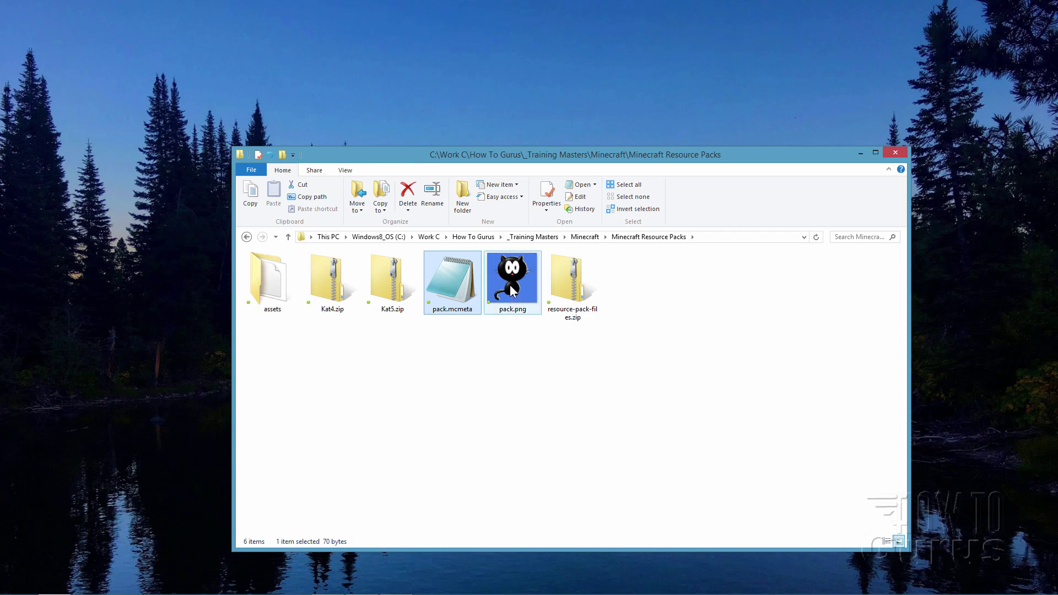
click(512, 290)
click(463, 288)
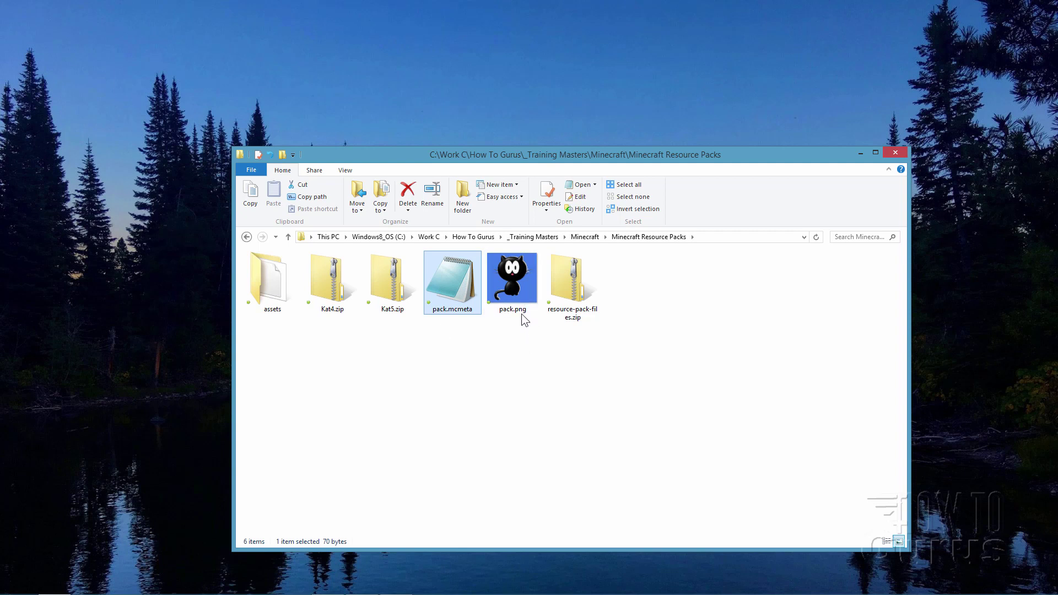
click(518, 292)
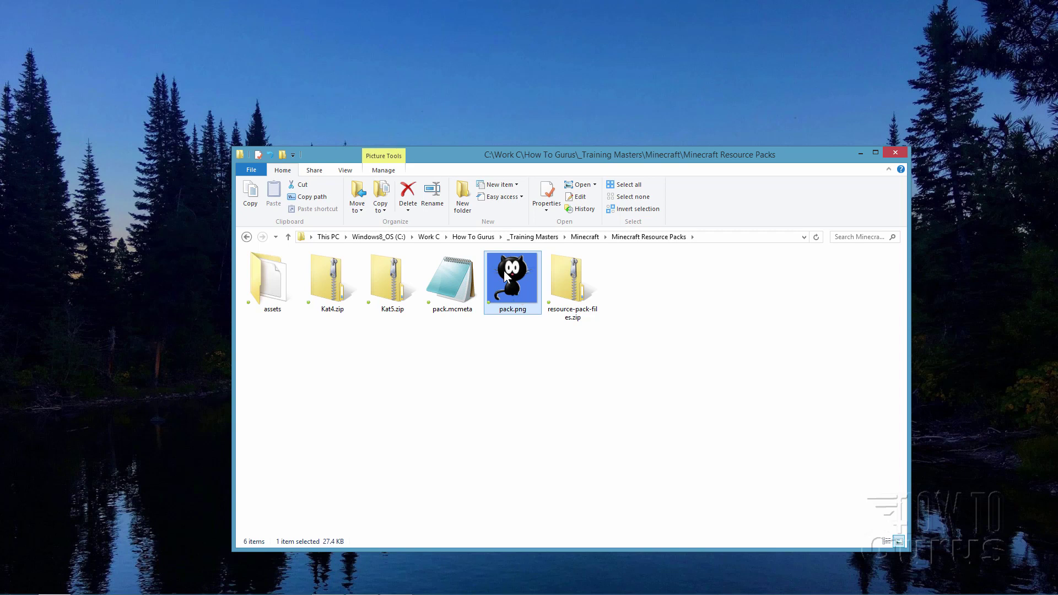
mouse_move(506, 279)
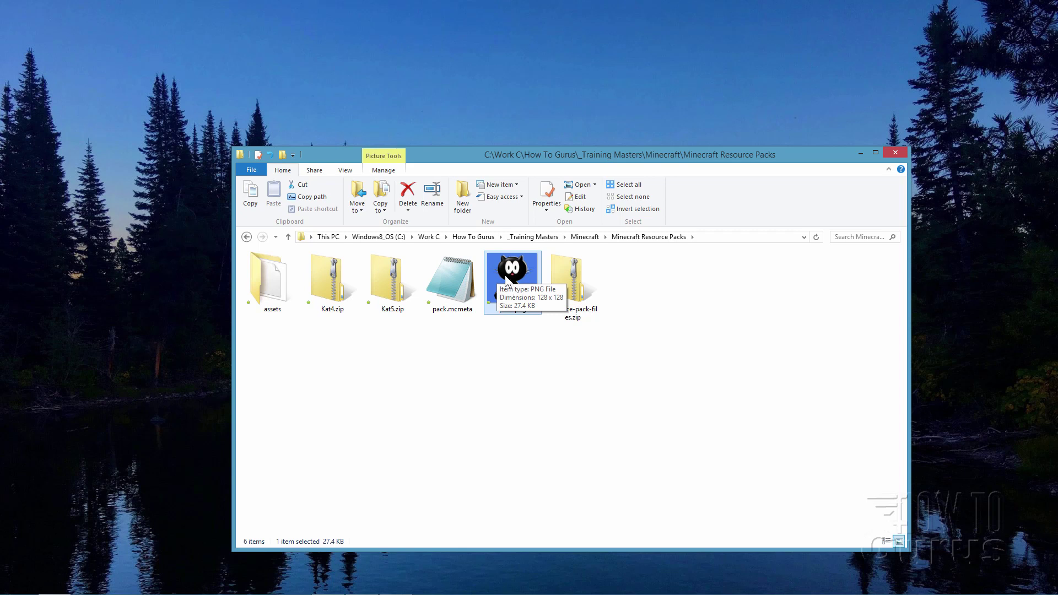
click(523, 340)
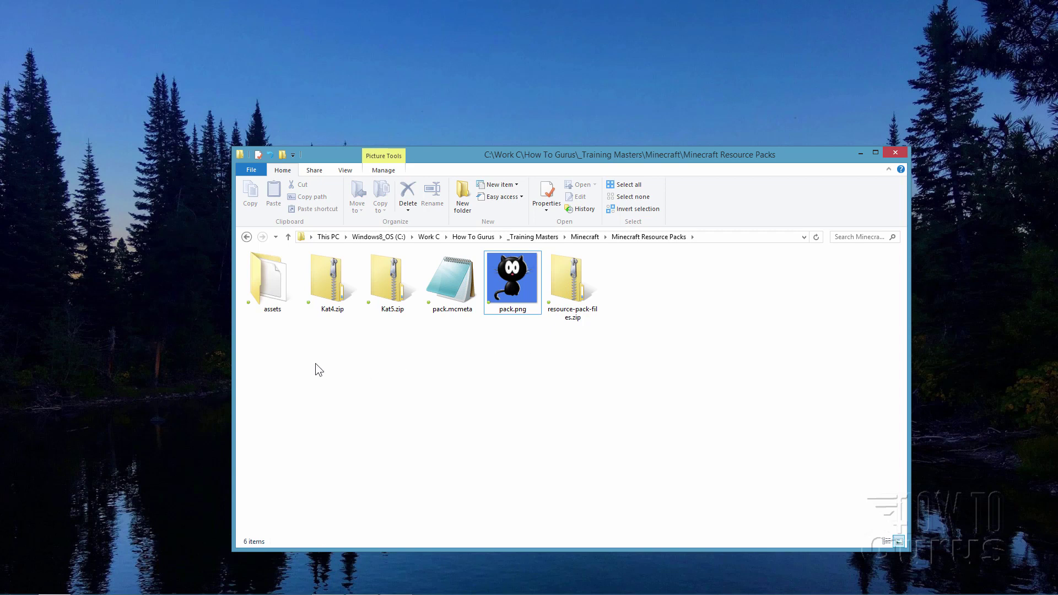
- Check inside the assets folder, then select assets, pack.mcmeta and pack.png together
click(270, 296)
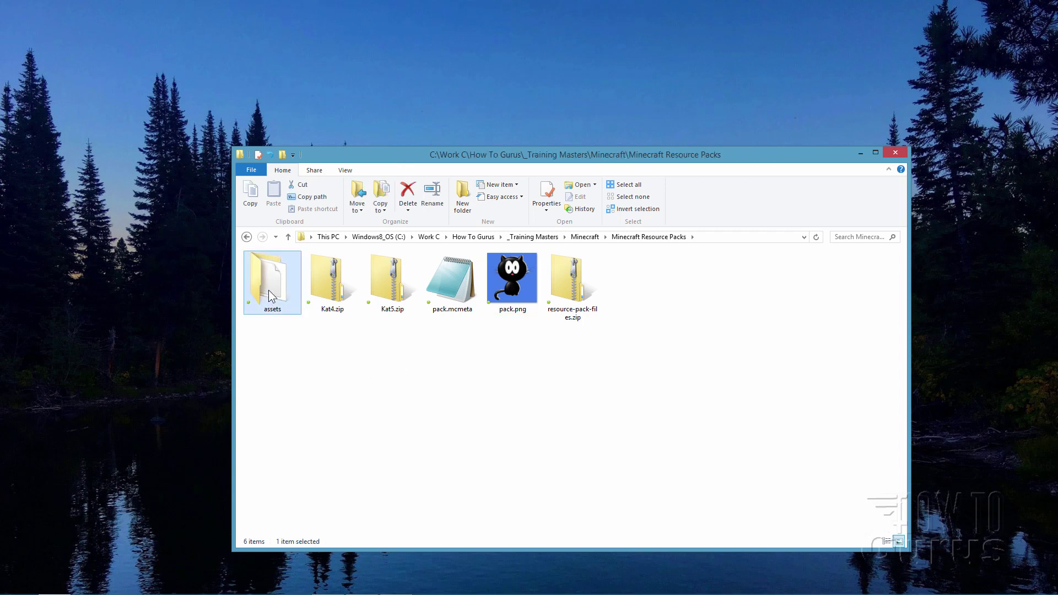
double_click(270, 296)
double_click(271, 271)
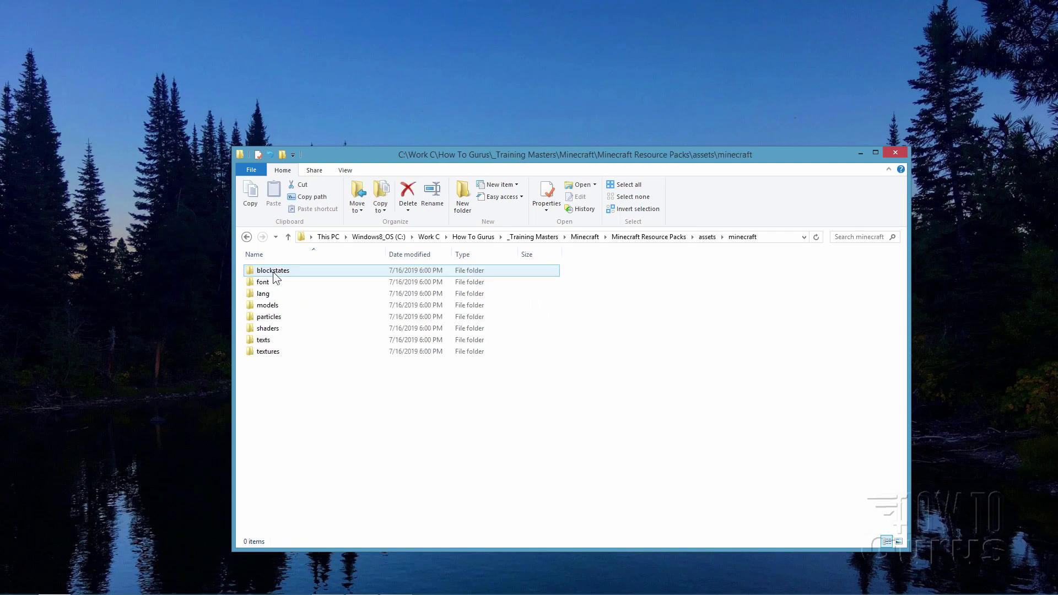
click(708, 237)
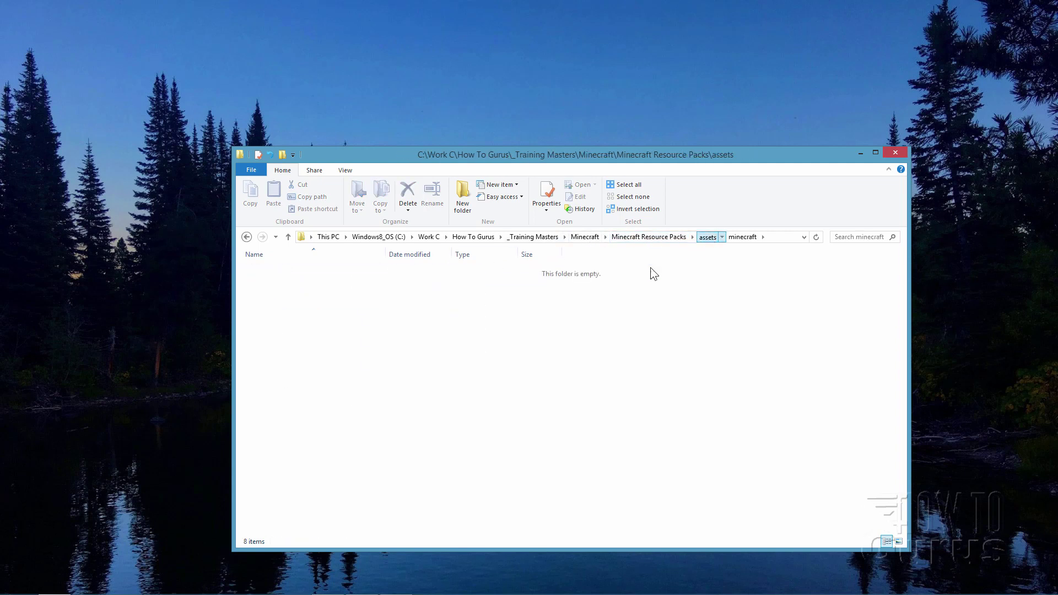
click(661, 238)
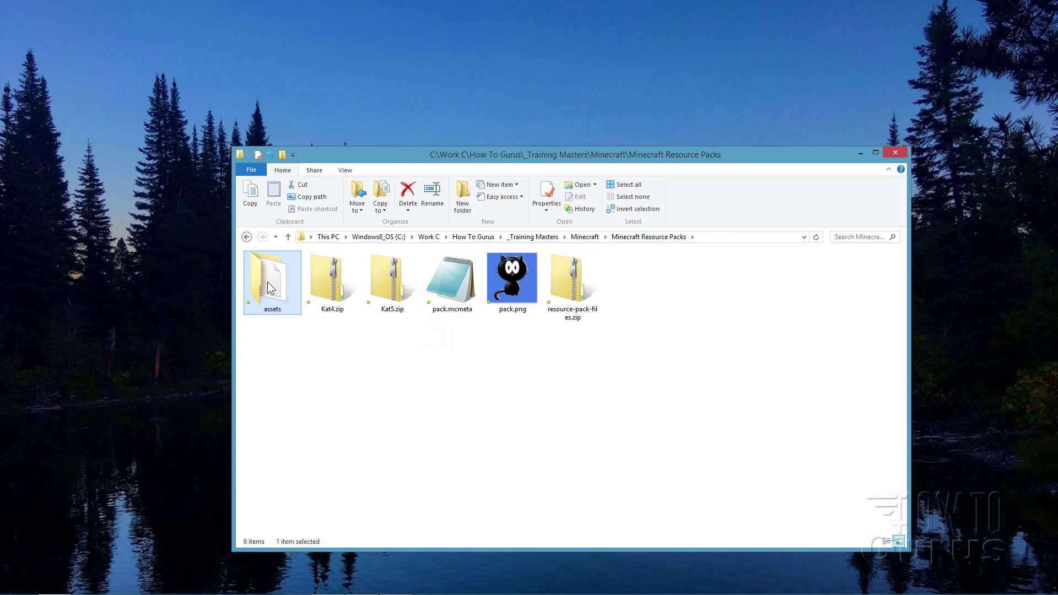
click(452, 281)
ctrl+click(506, 299)
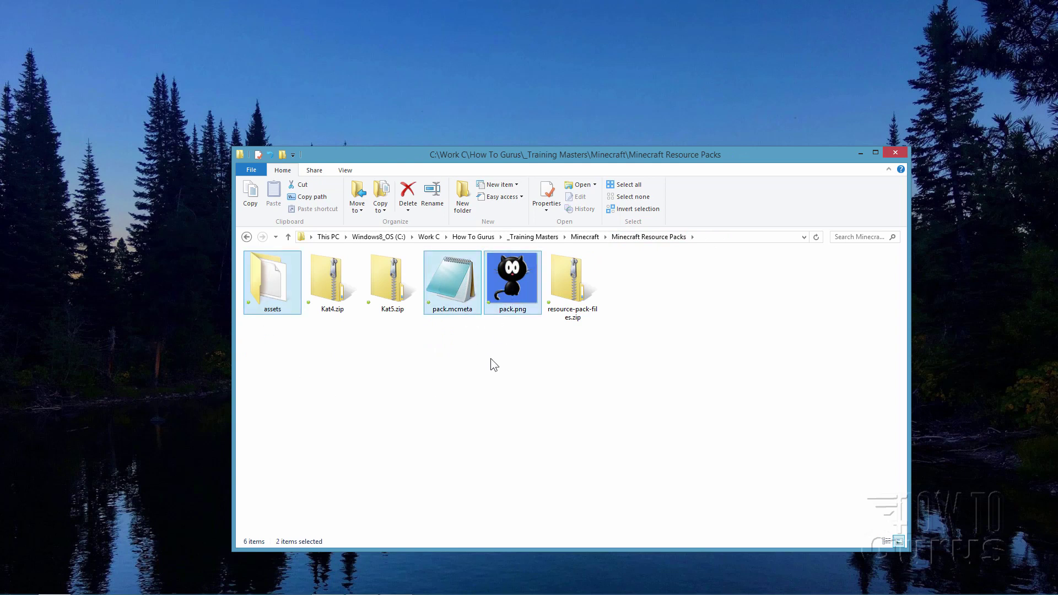
- Use 7-Zip's Add to archive to pack the three items into Kat6.zip
right_click(461, 284)
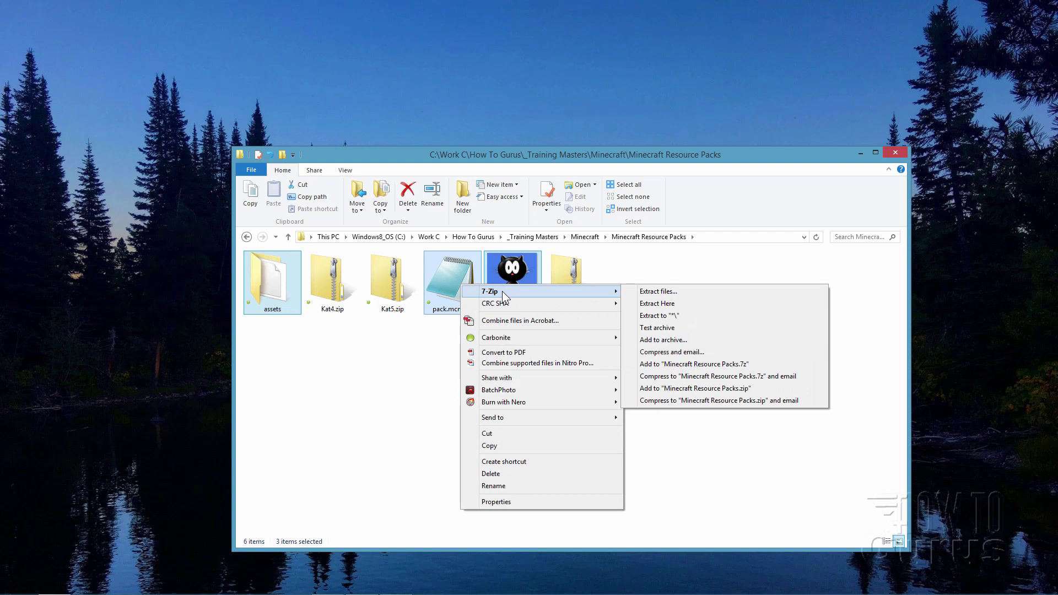
click(660, 340)
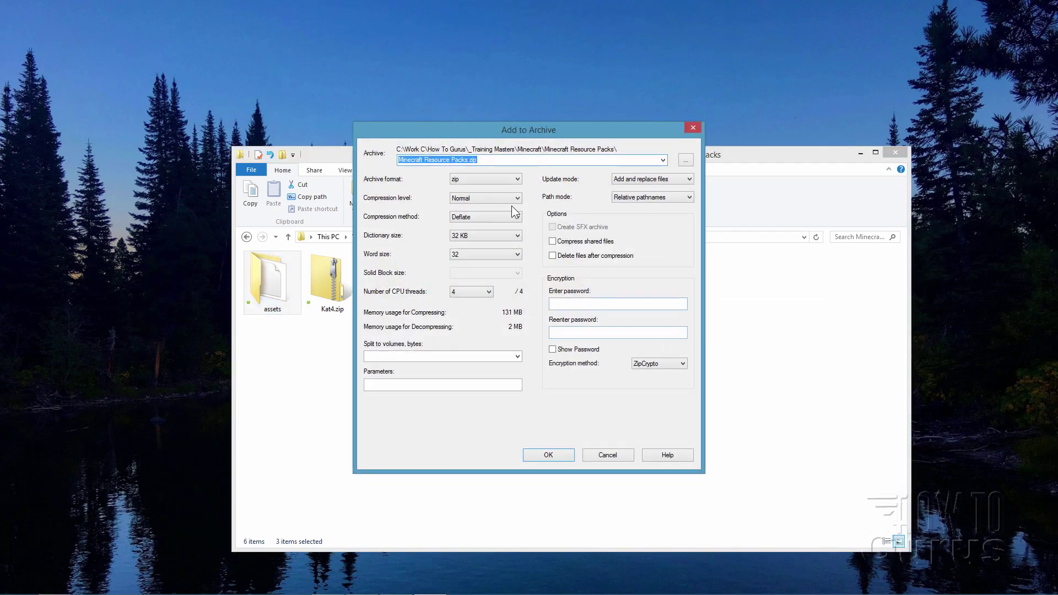
drag(487, 135, 607, 185)
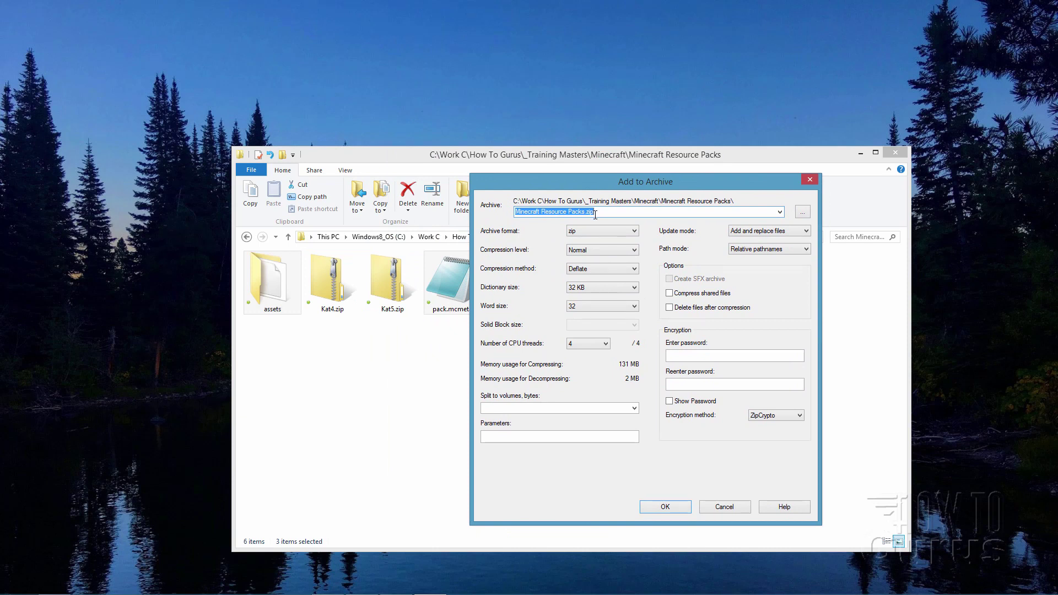
text(Kat6)
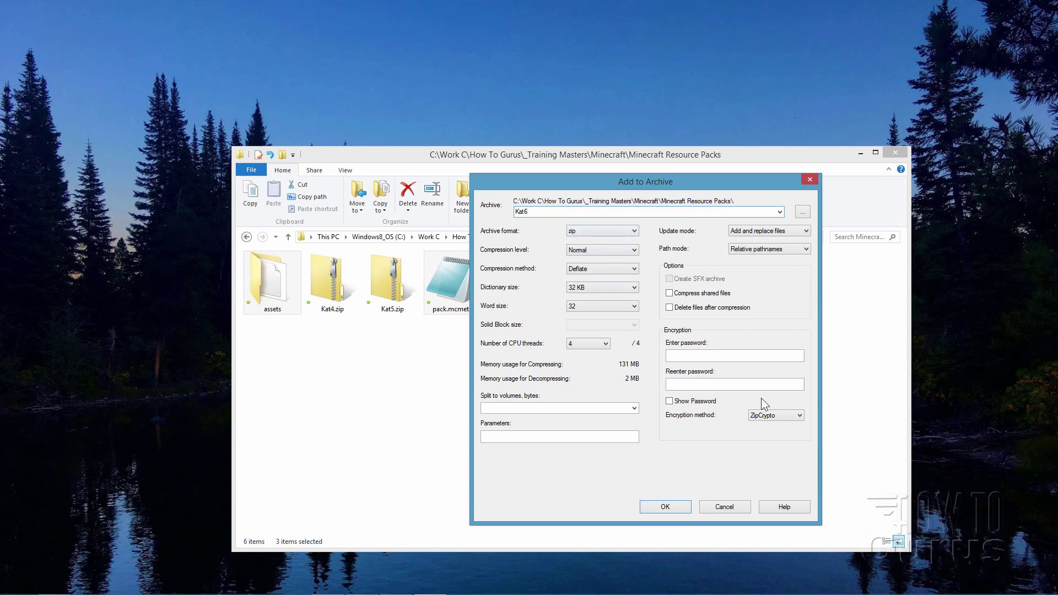
click(665, 507)
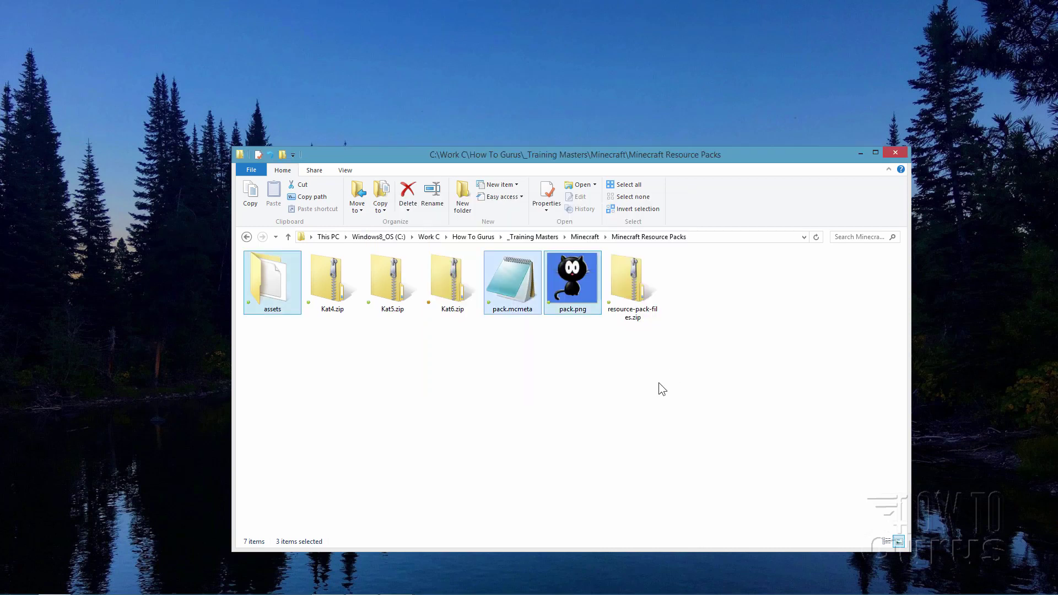
click(451, 284)
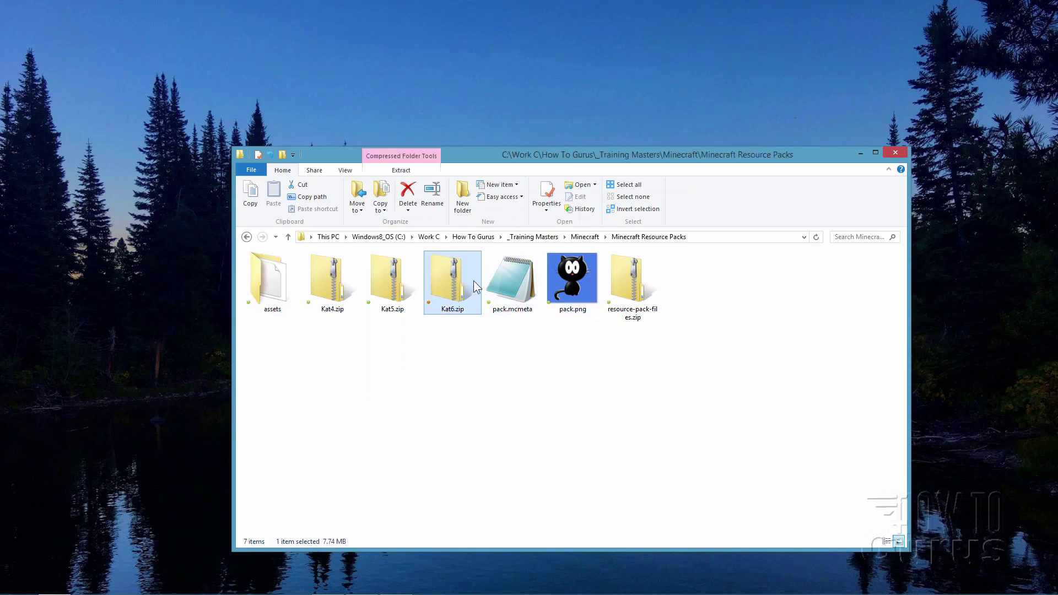
mouse_move(456, 275)
- Switch to Minecraft and go to Options, then the Resource Packs screen
key(alt+Tab)
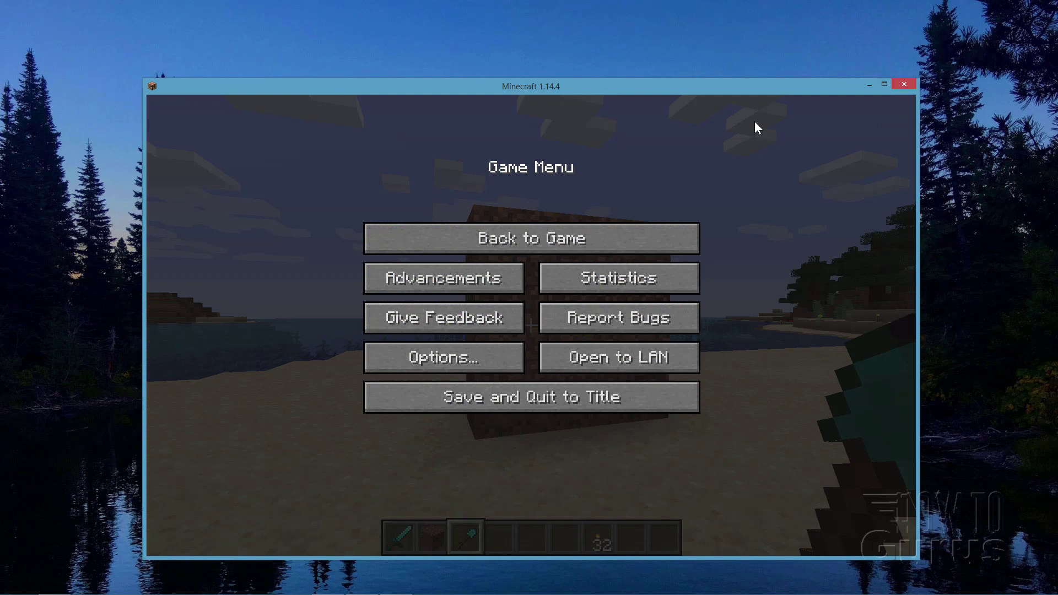
drag(580, 86, 614, 71)
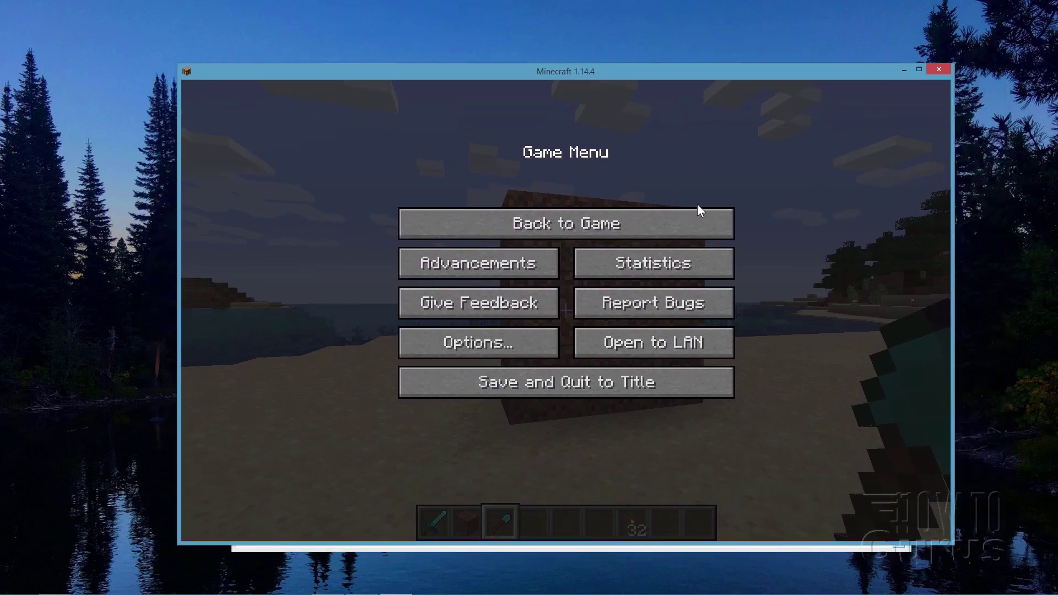
click(484, 342)
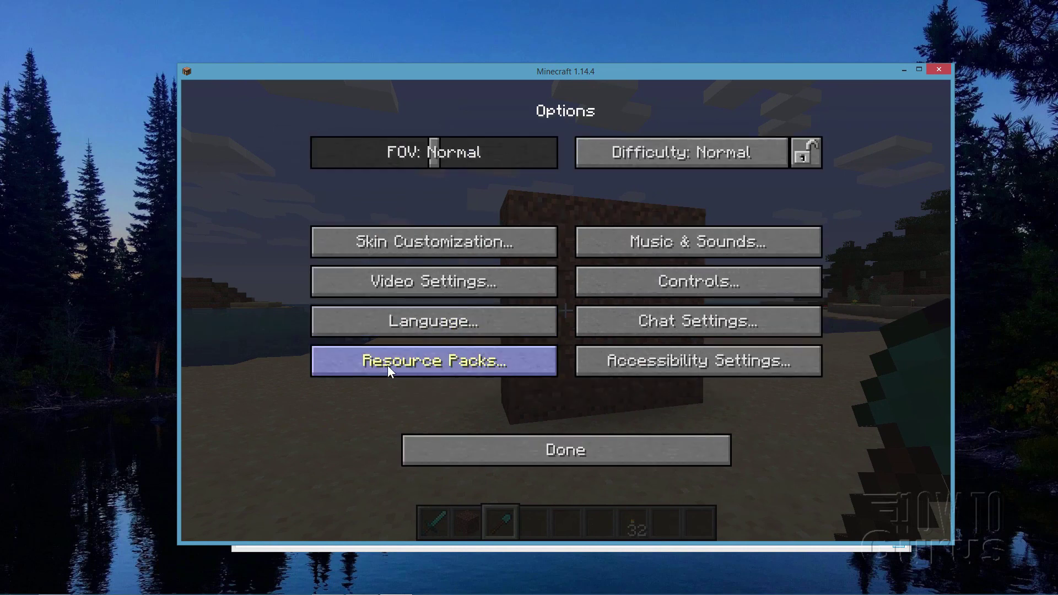
click(438, 364)
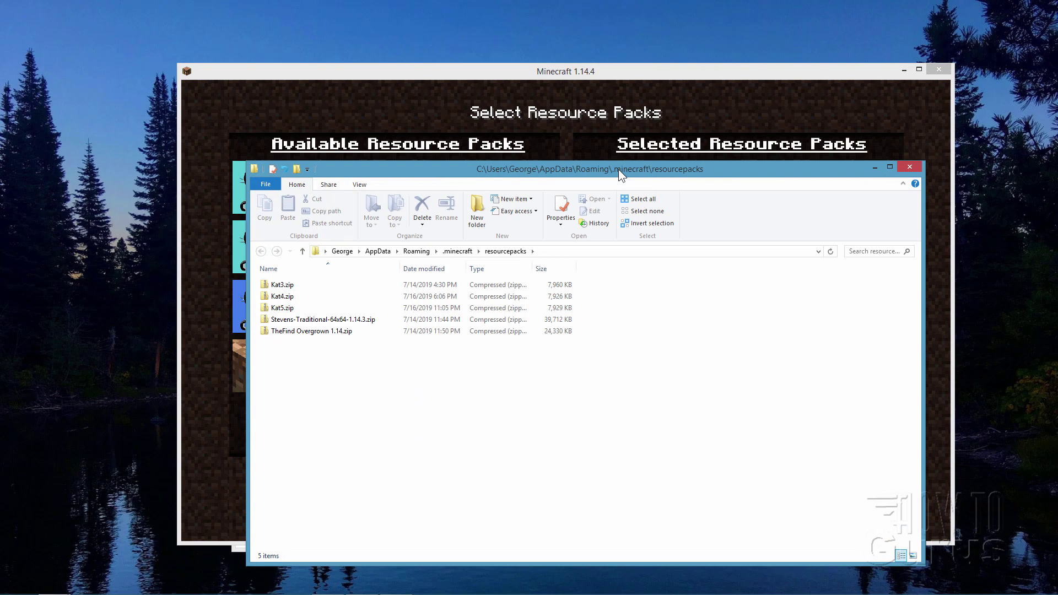
- Minimise Minecraft and arrange the resourcepacks and Minecraft Resource Packs folder windows side by side
drag(618, 170, 449, 181)
click(139, 343)
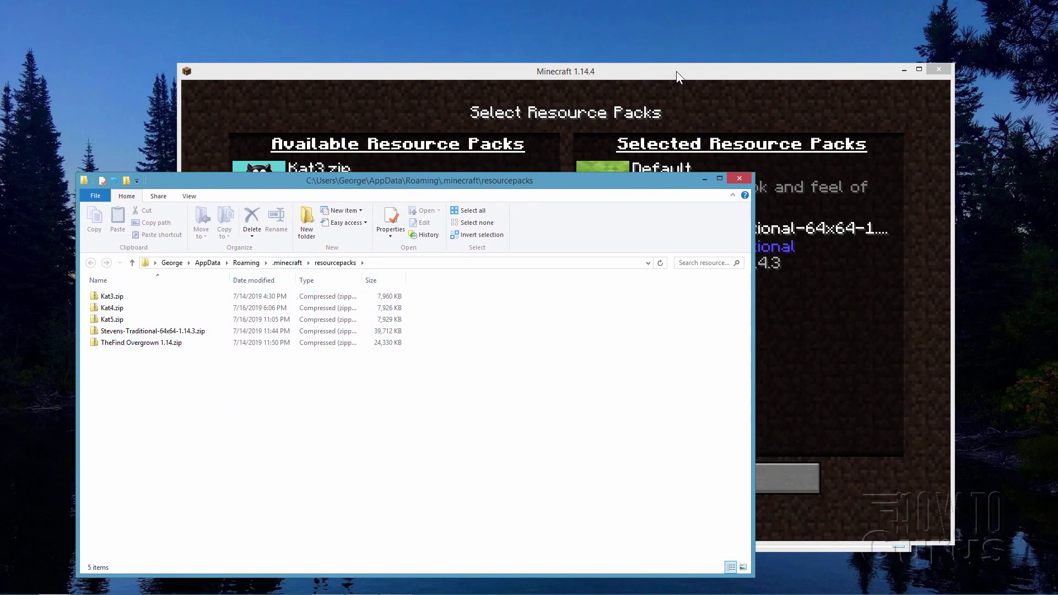
click(678, 77)
click(901, 68)
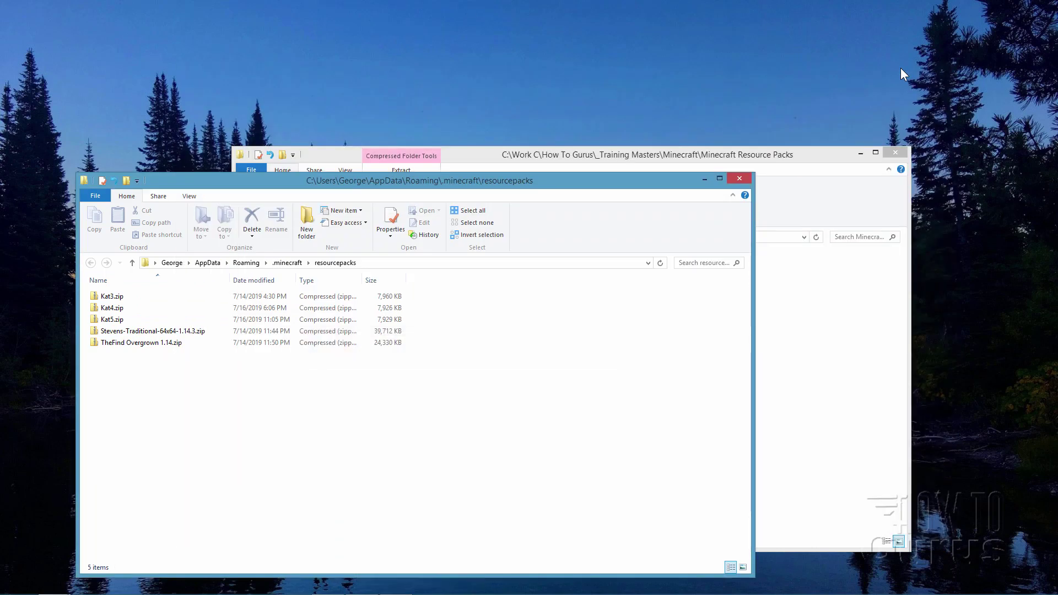
click(598, 154)
drag(494, 159, 681, 146)
click(649, 313)
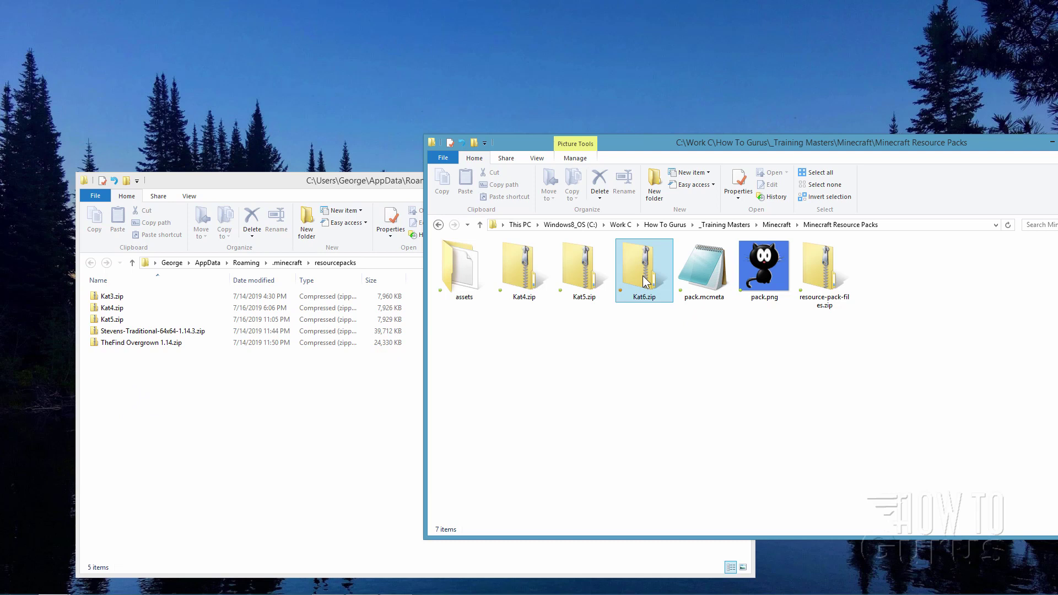
- Copy Kat6.zip into the resourcepacks folder, then close the Minecraft Resource Packs window
drag(645, 282, 246, 397)
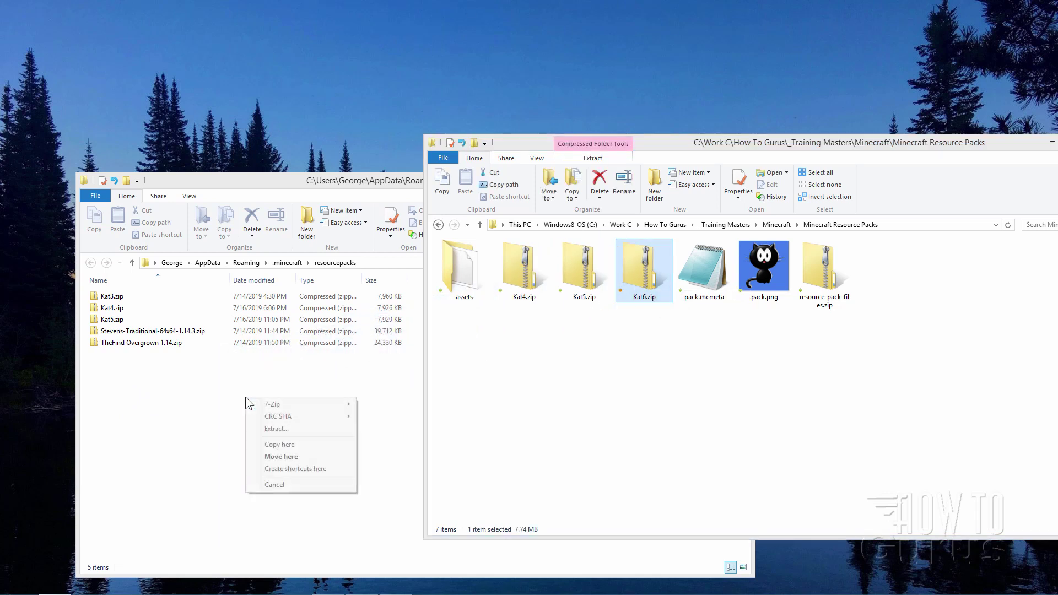
click(286, 444)
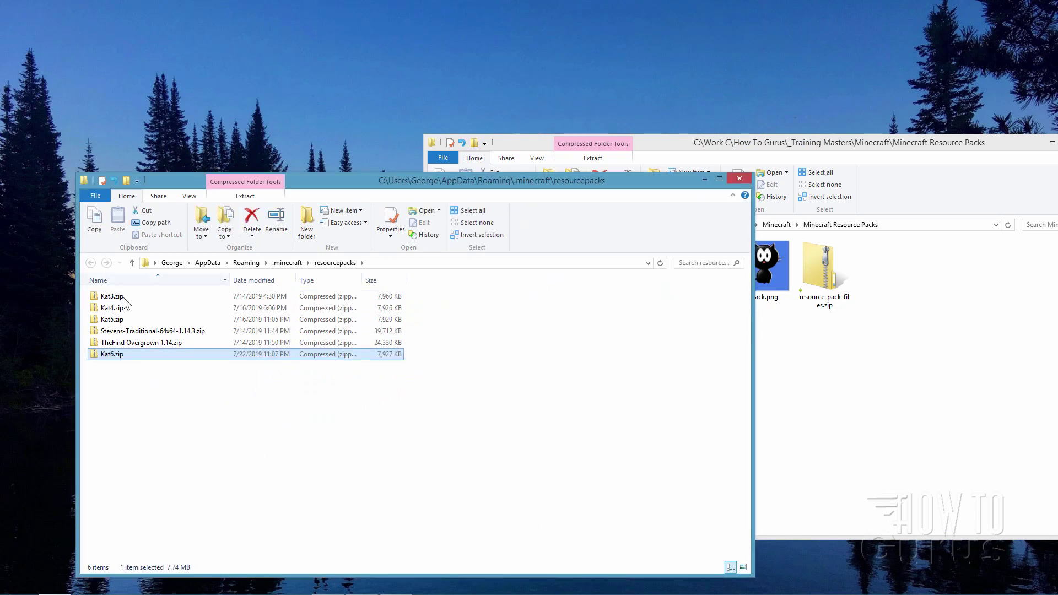
click(903, 315)
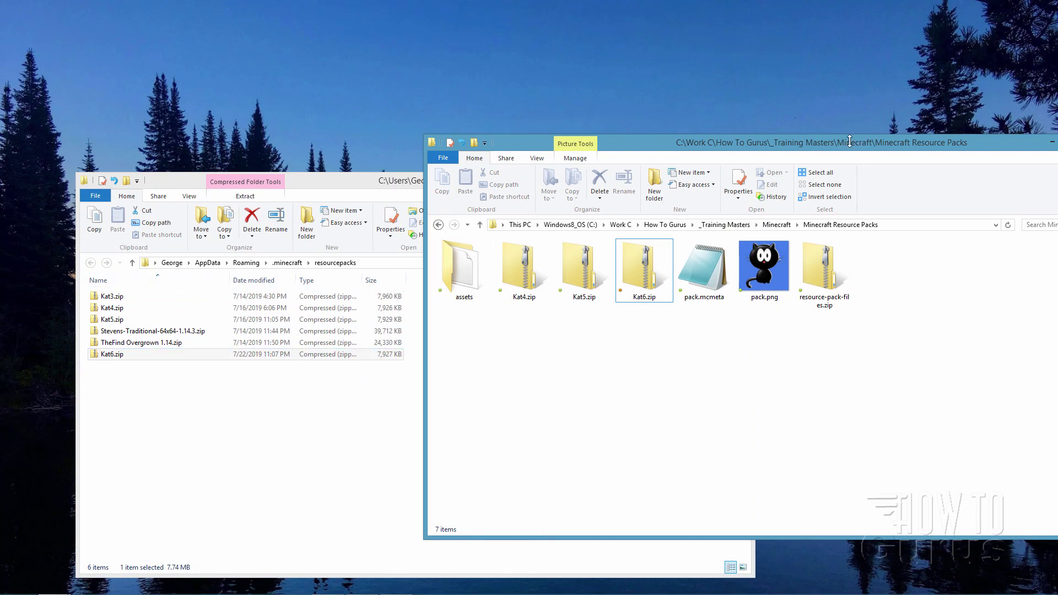
drag(850, 141, 699, 163)
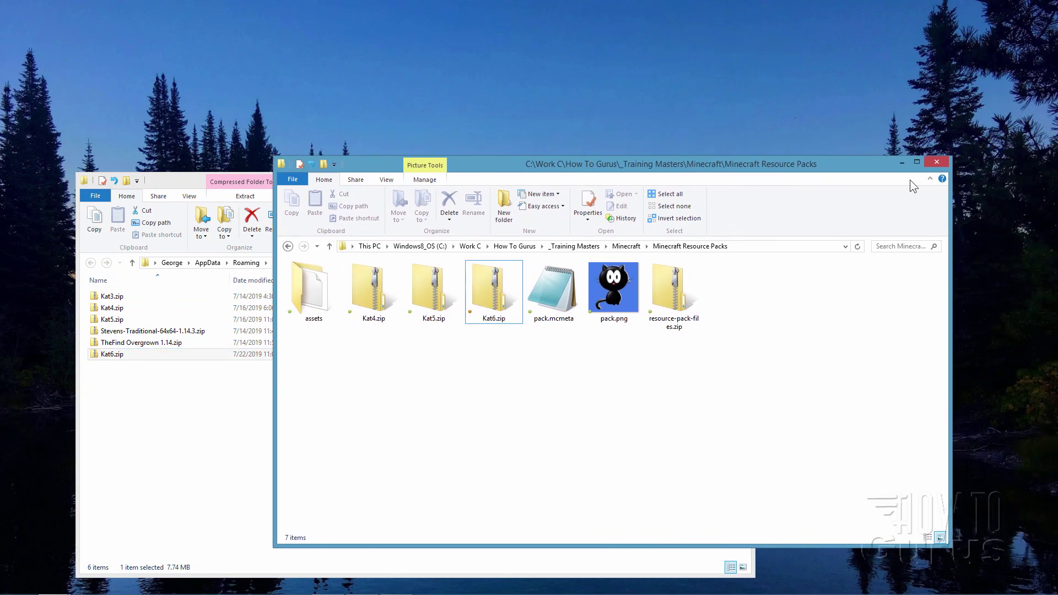
click(936, 163)
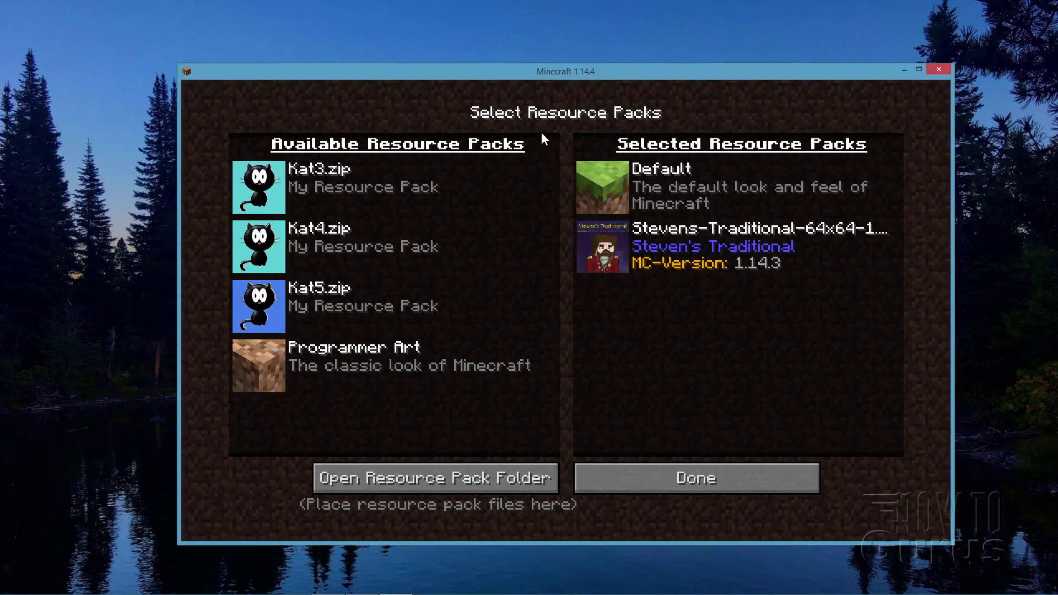
- Refresh the resource pack list and enable the Kat6.zip pack
click(699, 476)
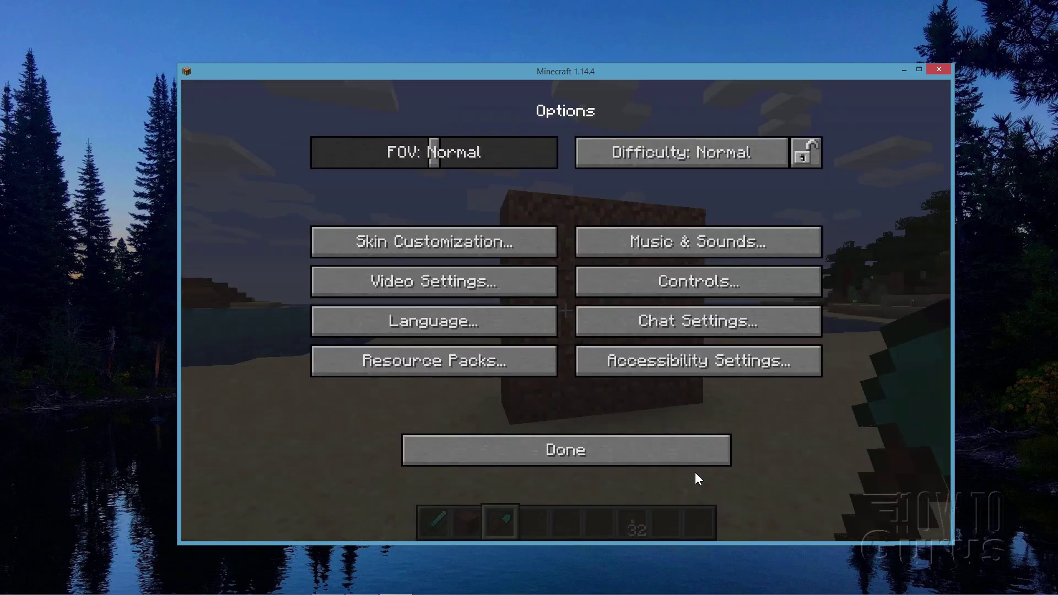
click(427, 362)
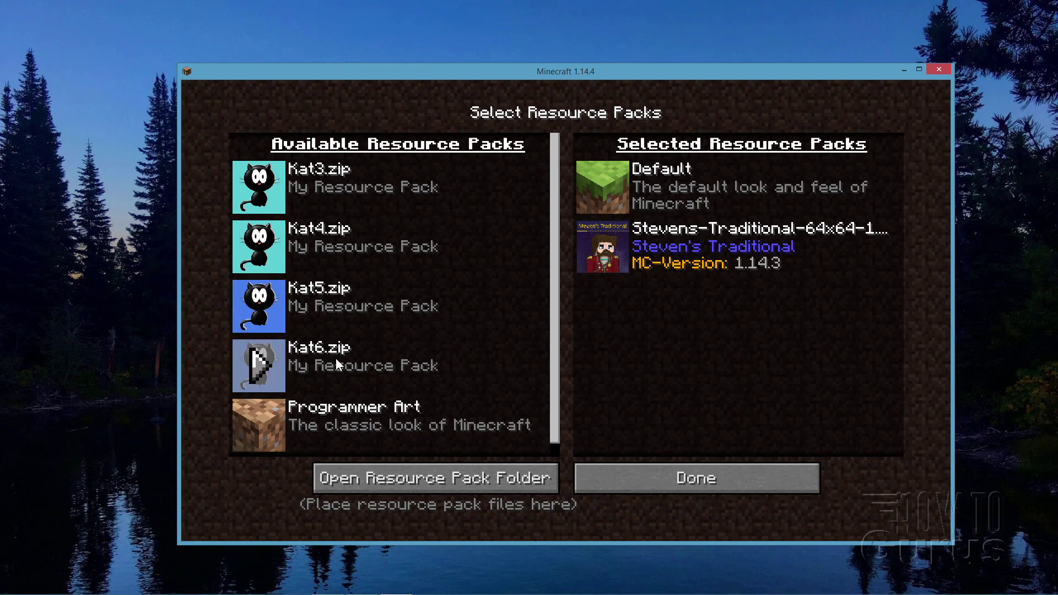
click(257, 365)
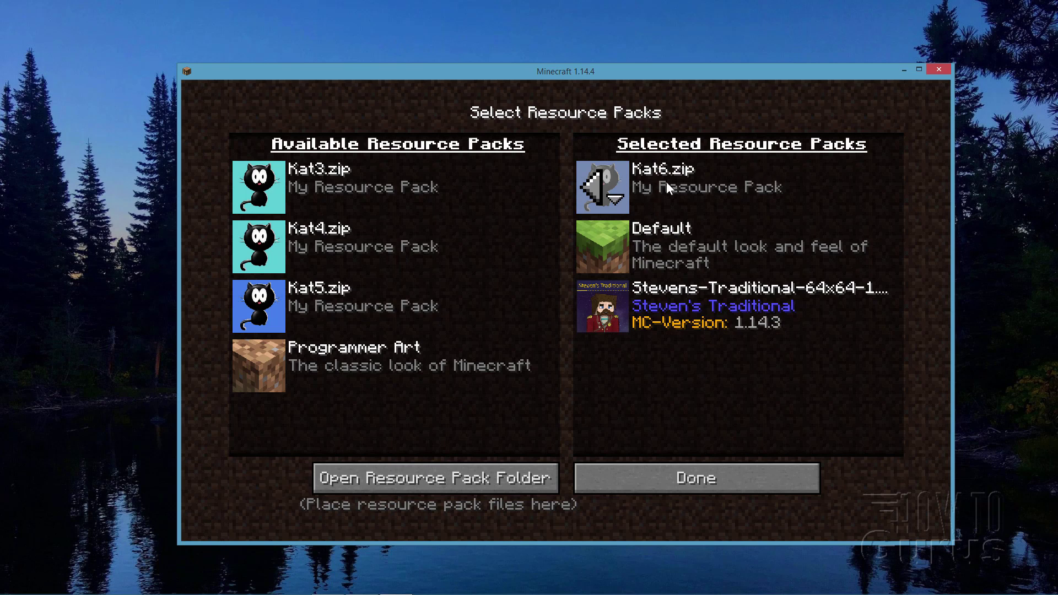
- Reorder the active packs to Kat6.zip on top, then Default, then Stevens-Traditional
click(618, 194)
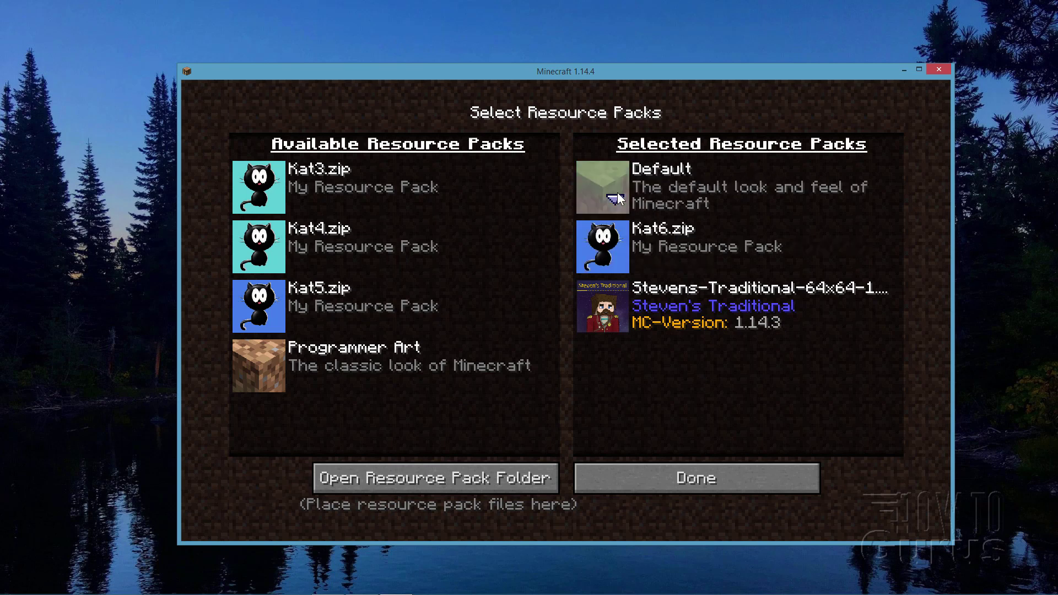
click(618, 256)
click(617, 235)
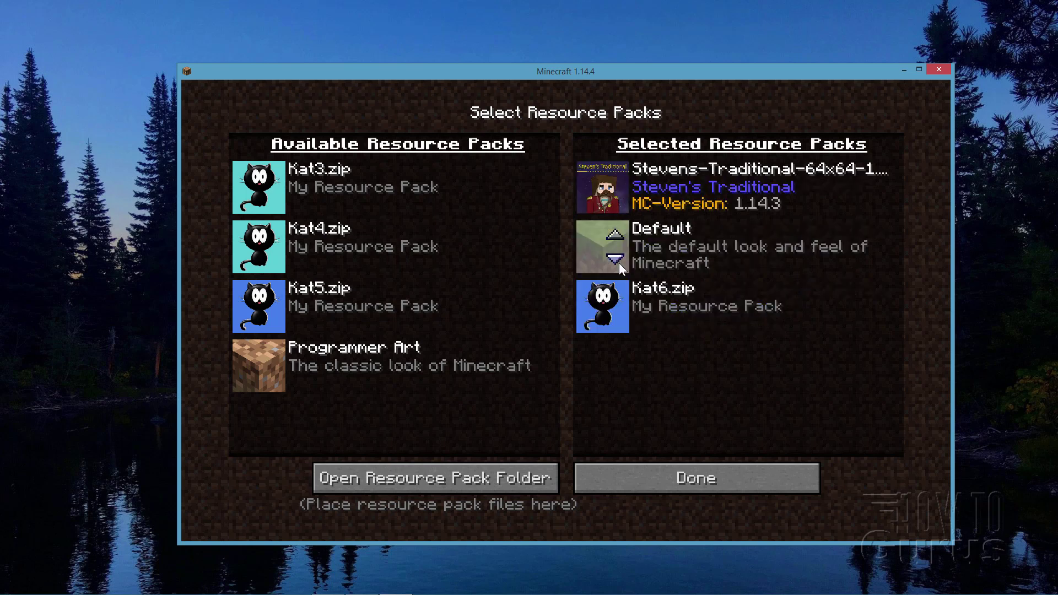
click(620, 293)
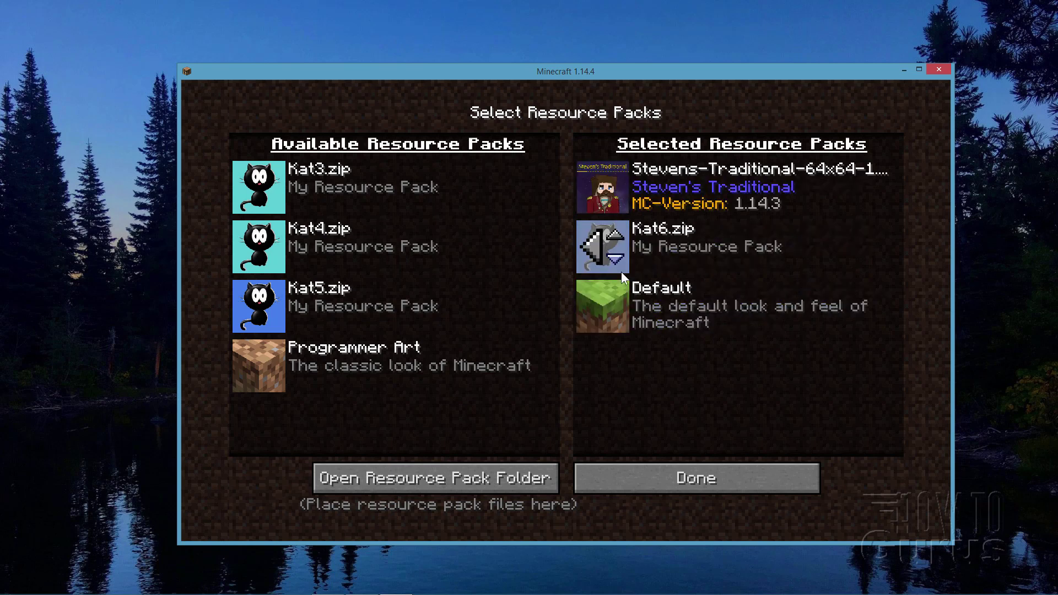
click(619, 235)
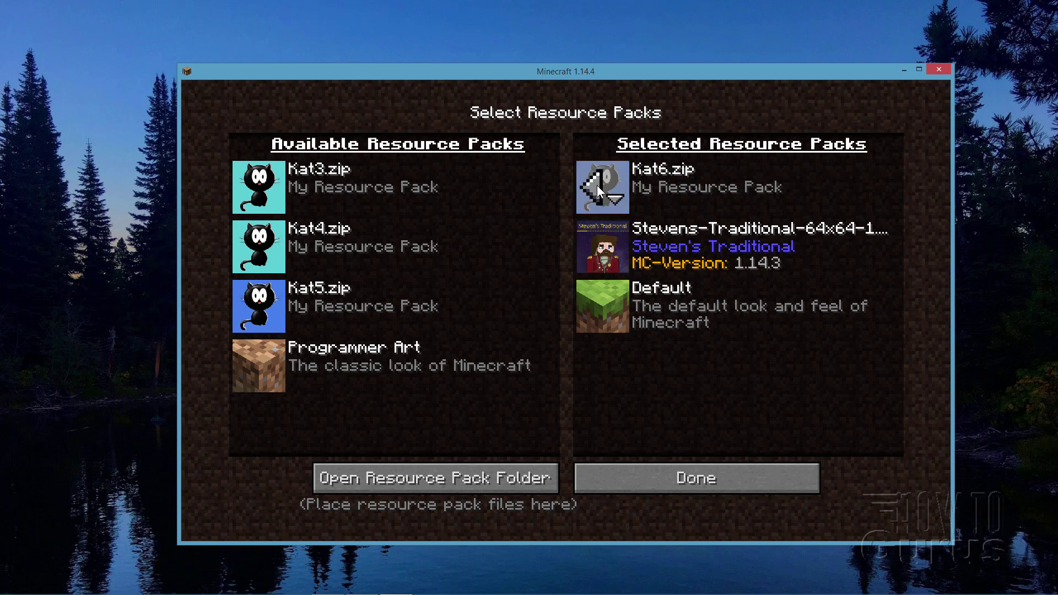
click(617, 291)
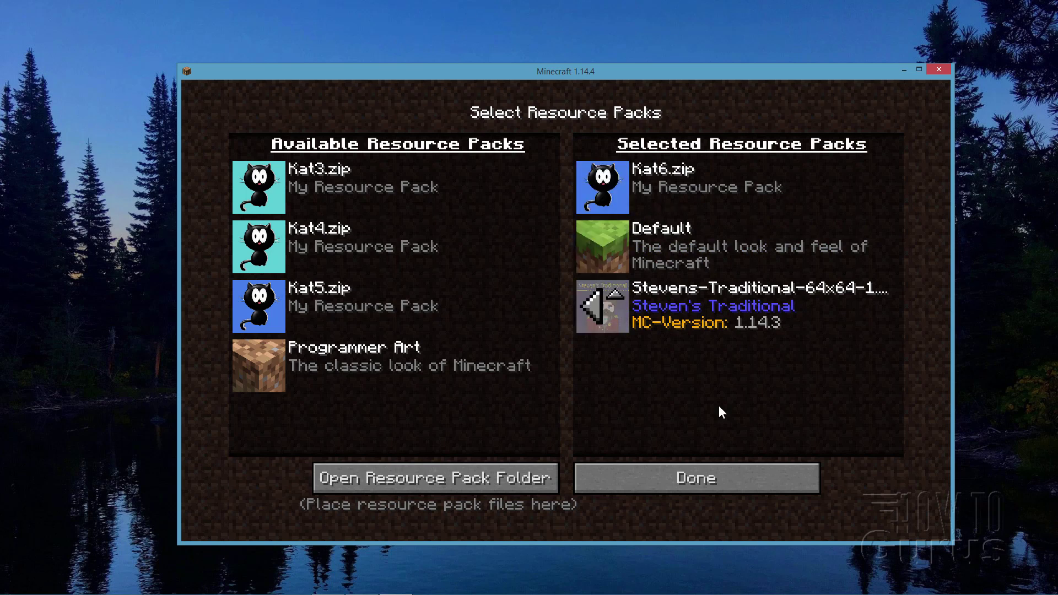
- Apply the packs to reload textures, maximise the game window, and return to the world
click(693, 477)
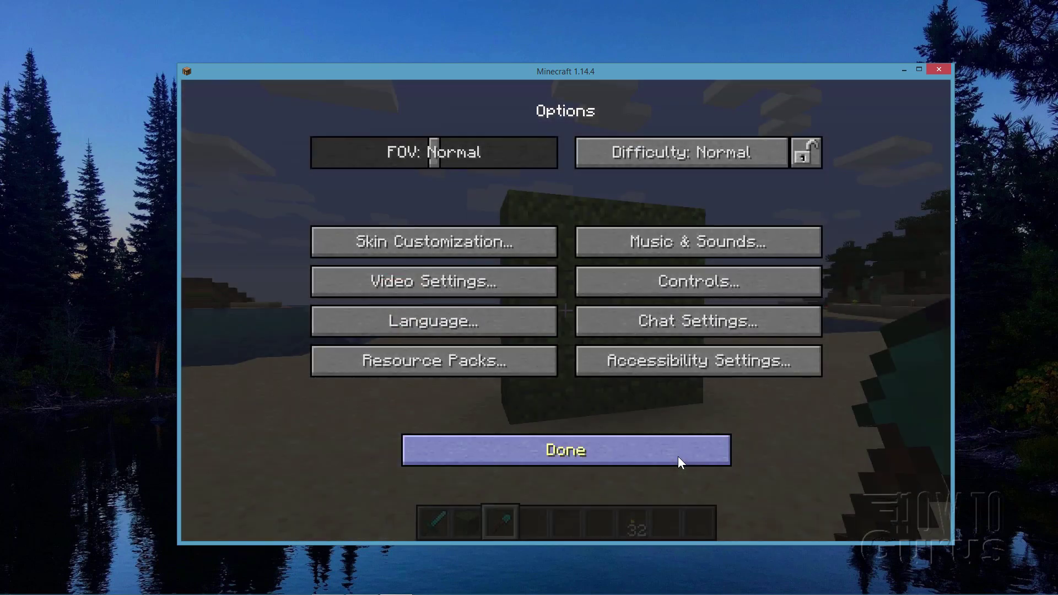
click(919, 69)
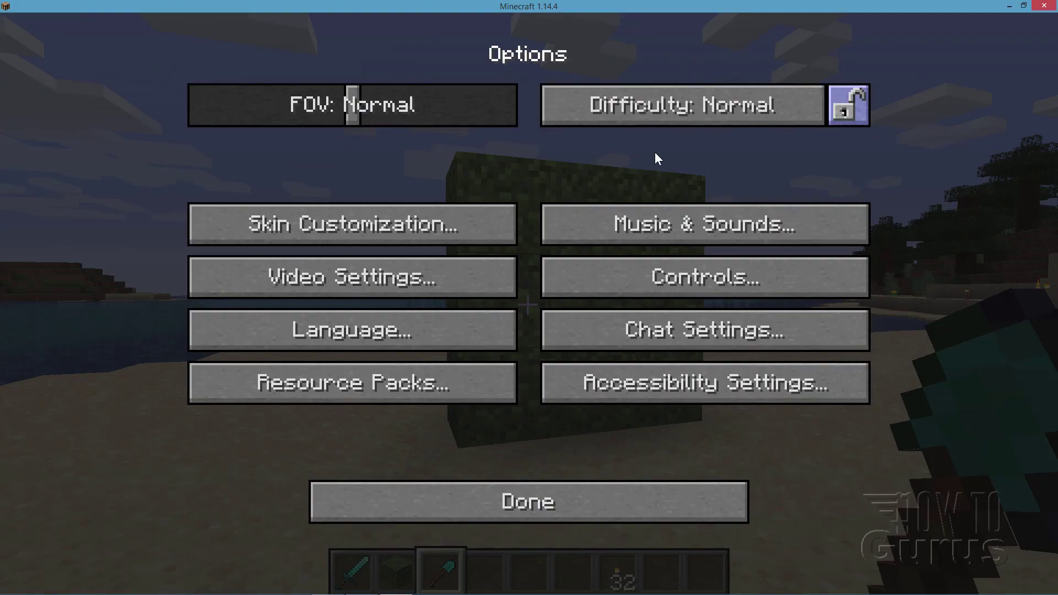
click(546, 502)
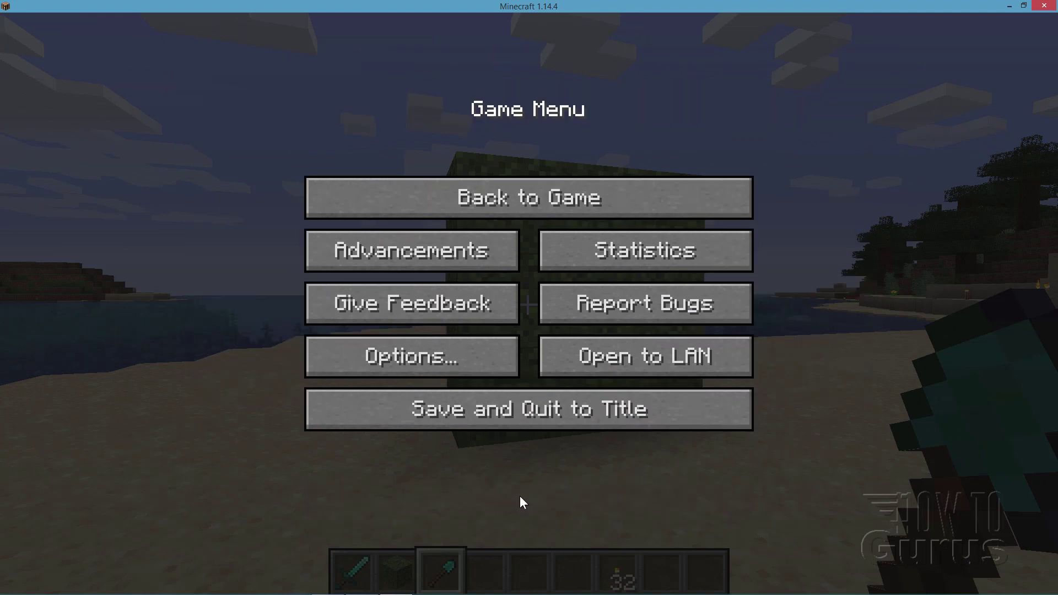
click(527, 203)
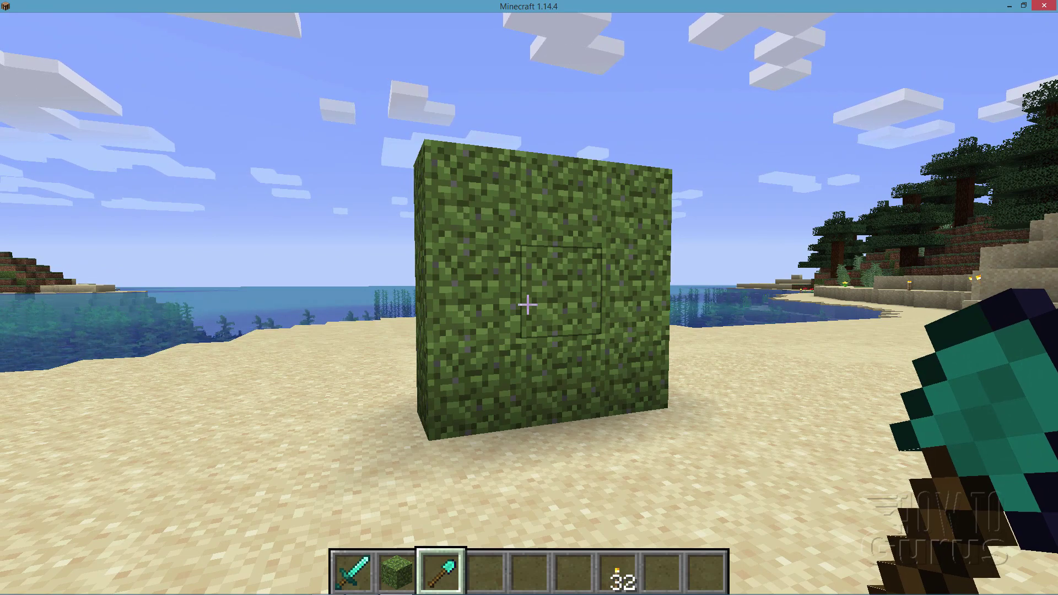
key(w)
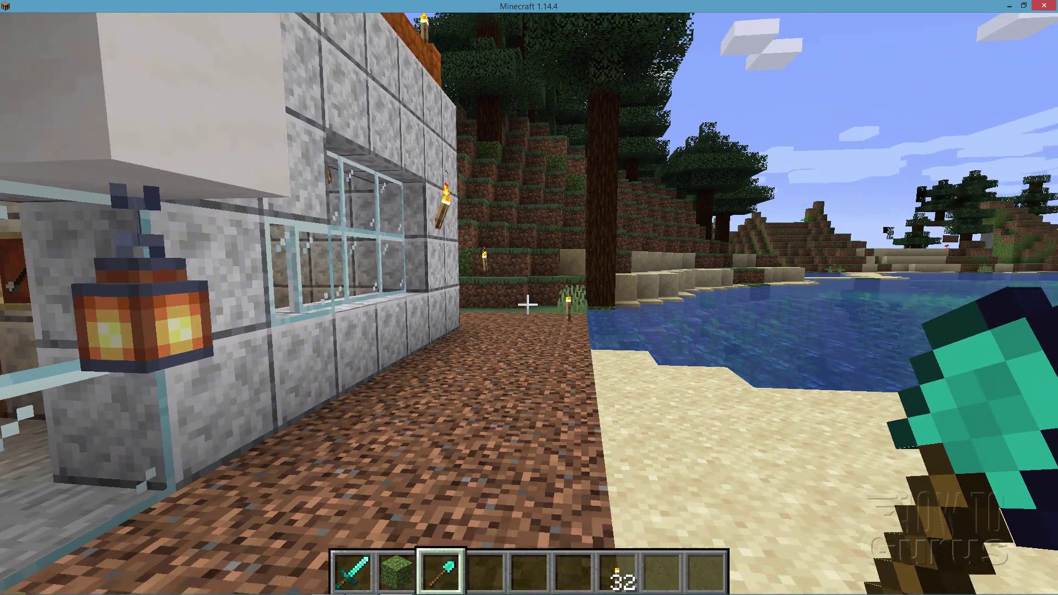
key(w)
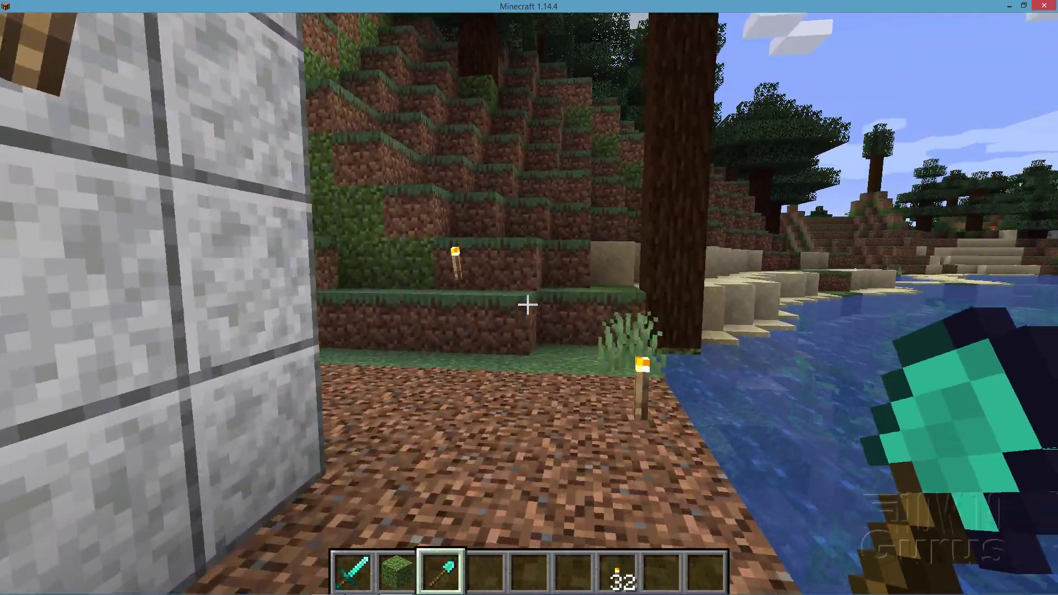
key(w)
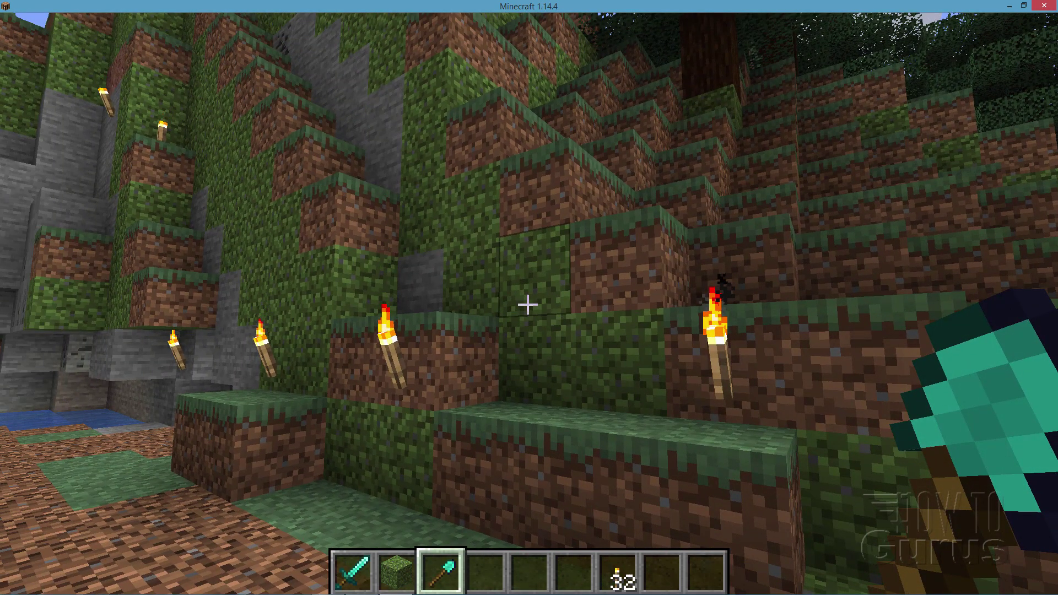
key(w)
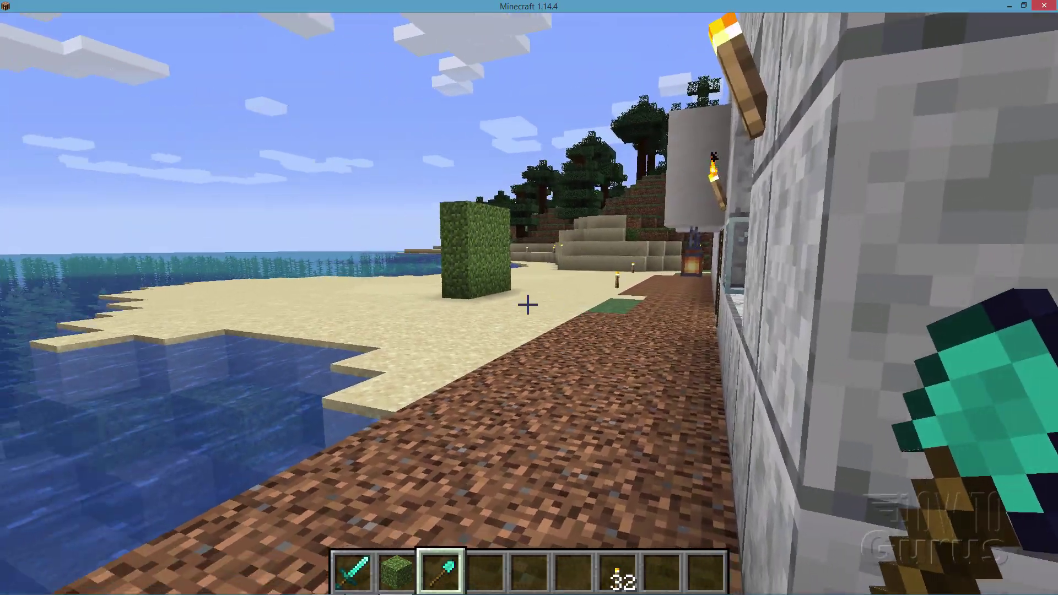
key(w)
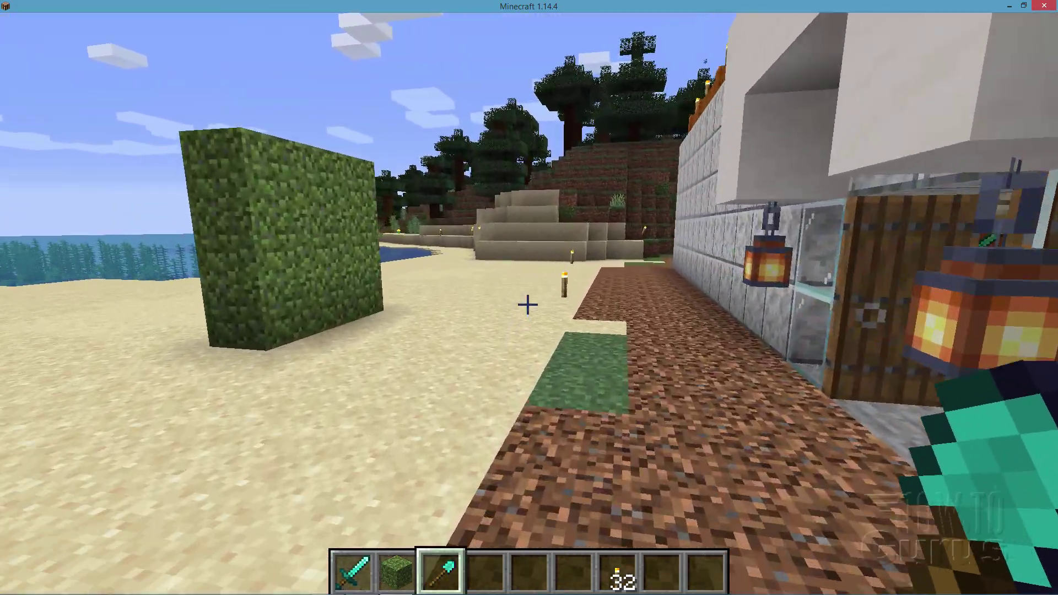
key(w)
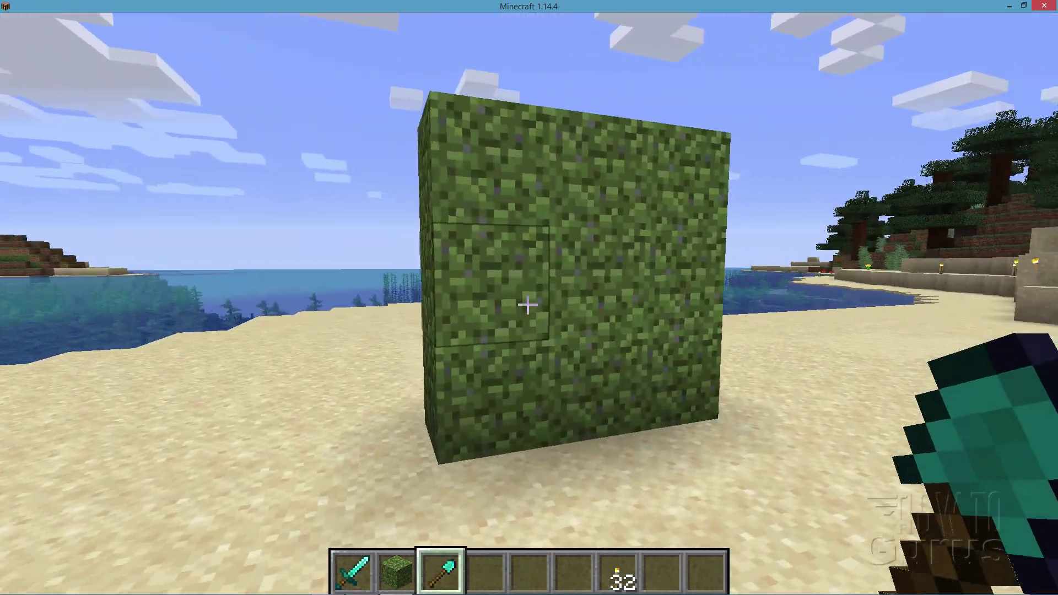
key(s)
key(w)
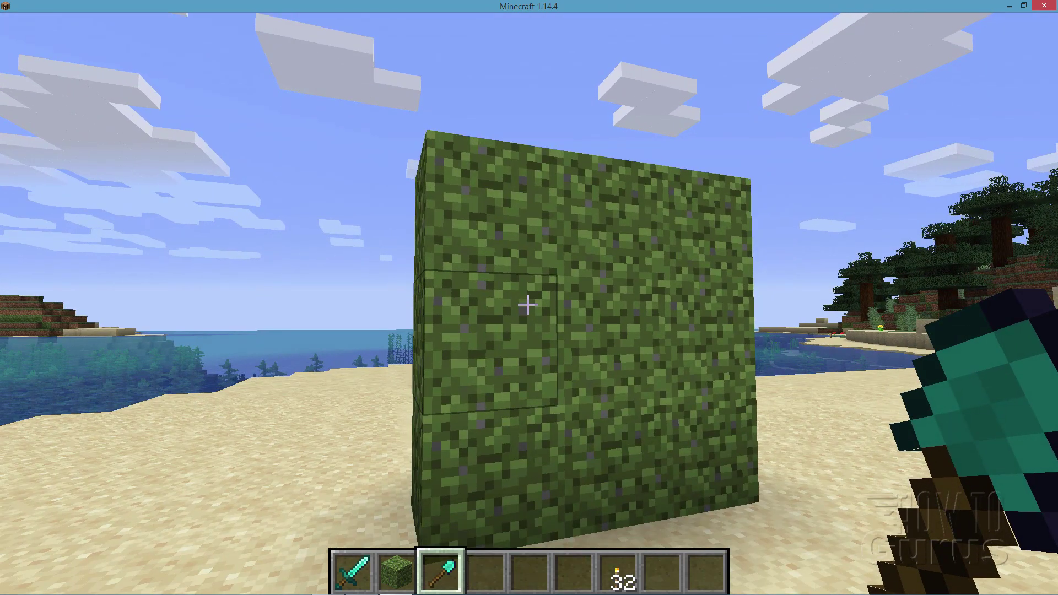